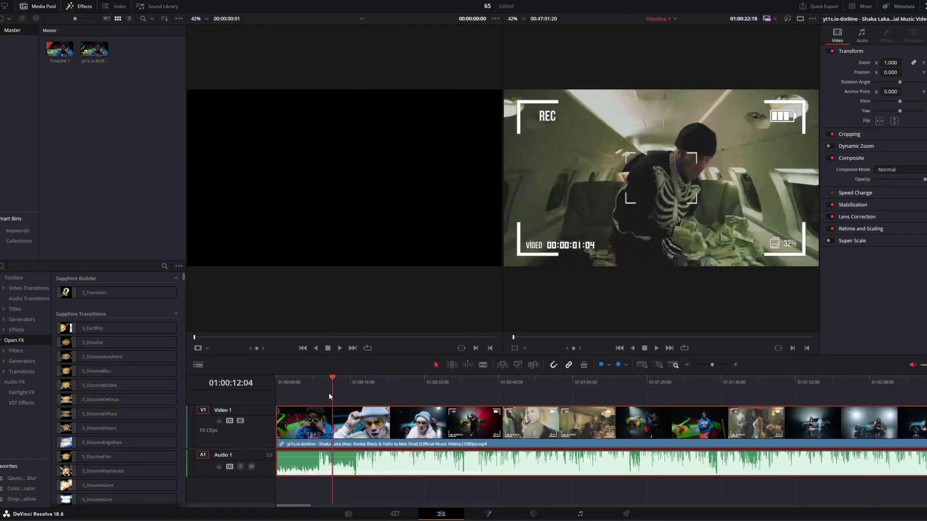
Open the timeline clip on the Fusion page and add the Chromatic Aberration tool from the Fusion templates to its node graph
left_click_drag(329, 396, 402, 401)
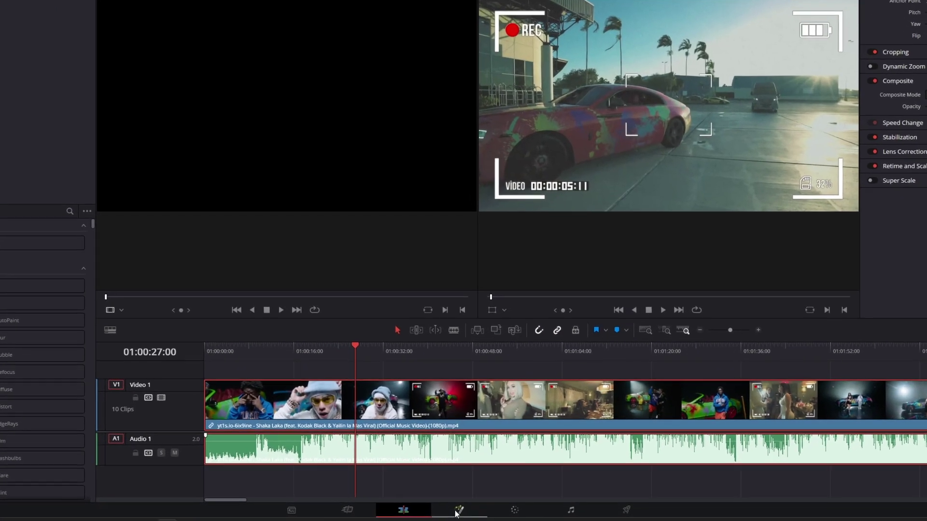
left_click(465, 511)
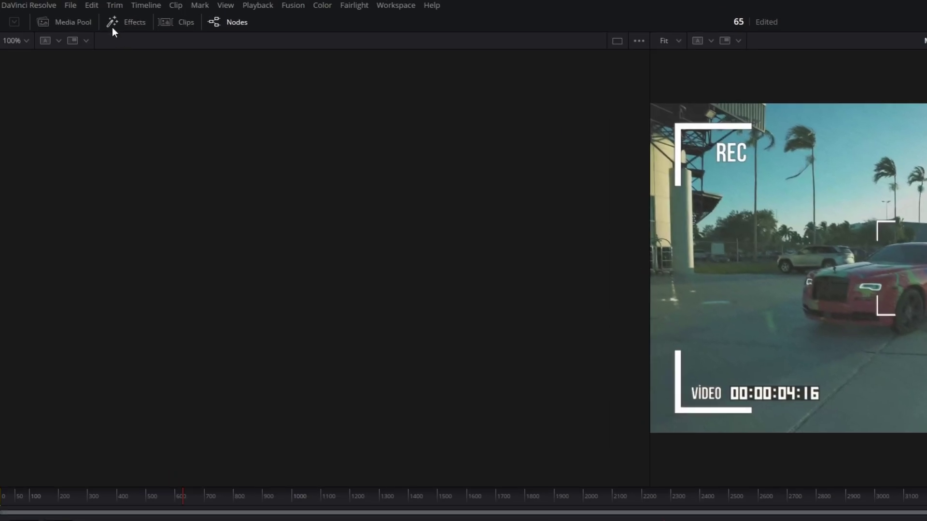
left_click(106, 15)
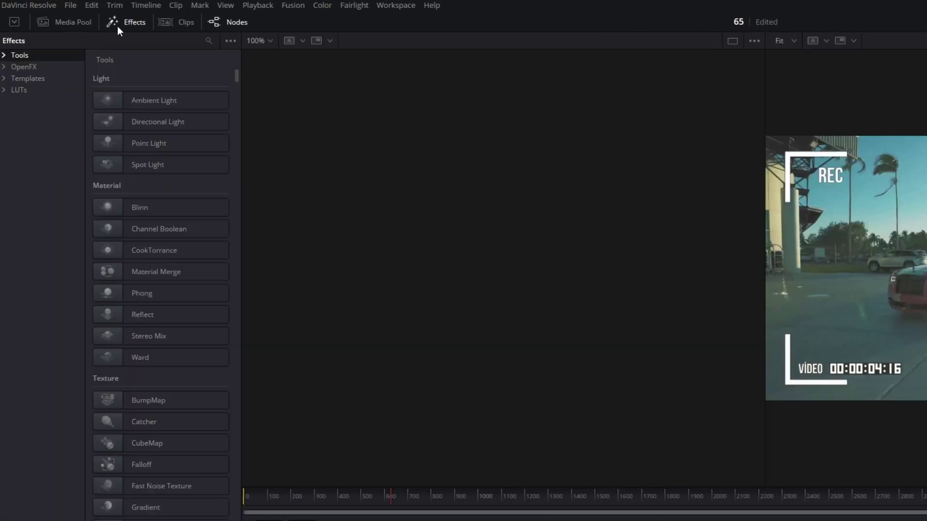
left_click(4, 78)
left_click(12, 79)
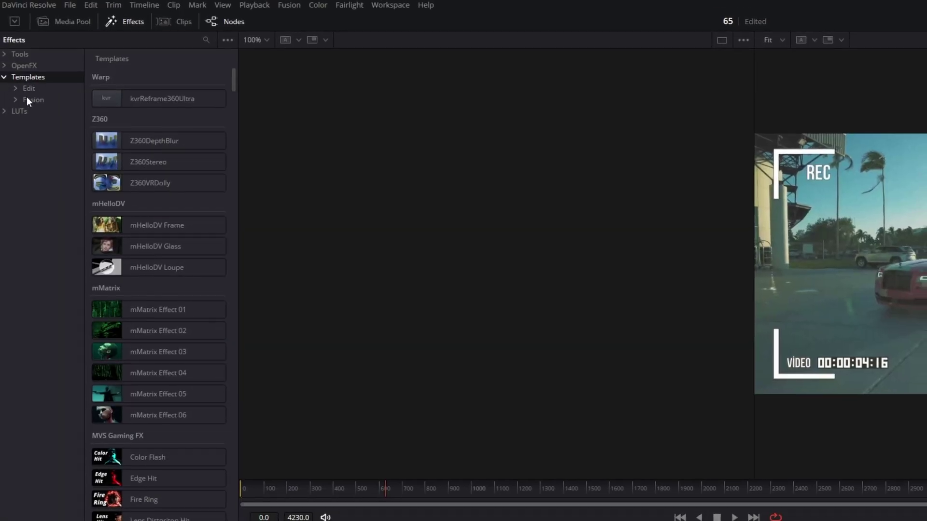
left_click(27, 100)
left_click(17, 98)
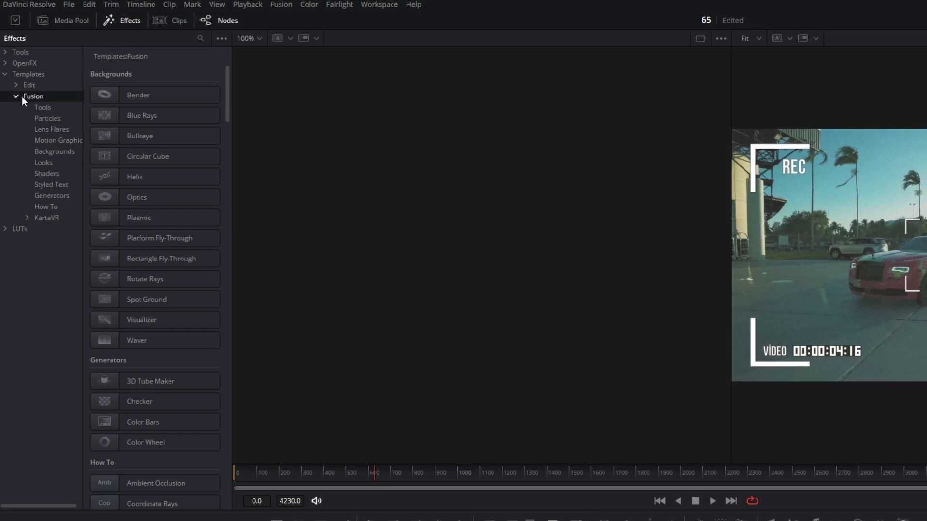
left_click(40, 108)
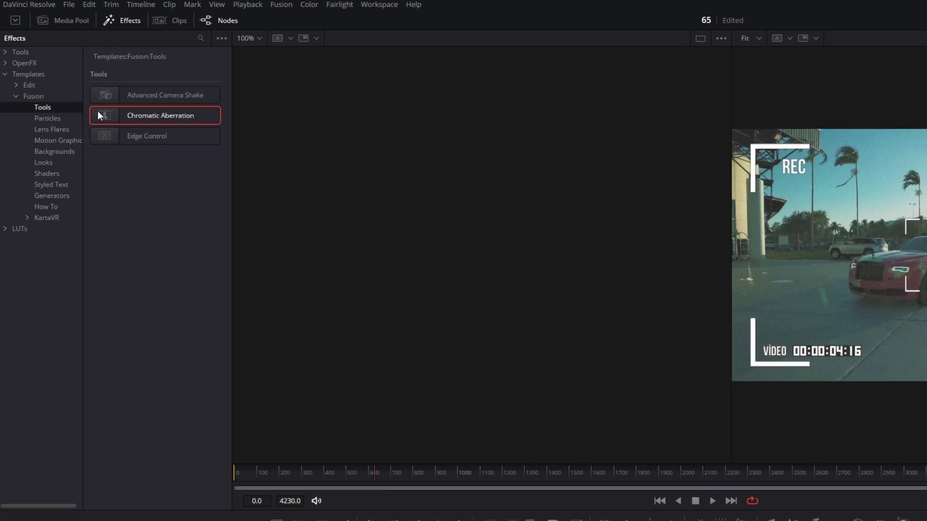
left_click_drag(219, 303, 207, 384)
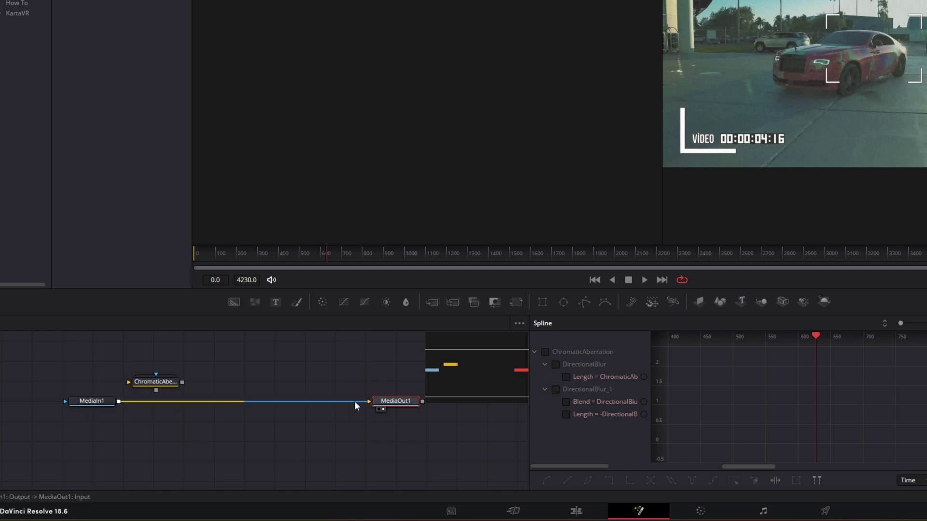
Break the link between MediaIn1 and MediaOut1 and route it through the ChromaticAberration node instead
left_click_drag(354, 401, 355, 407)
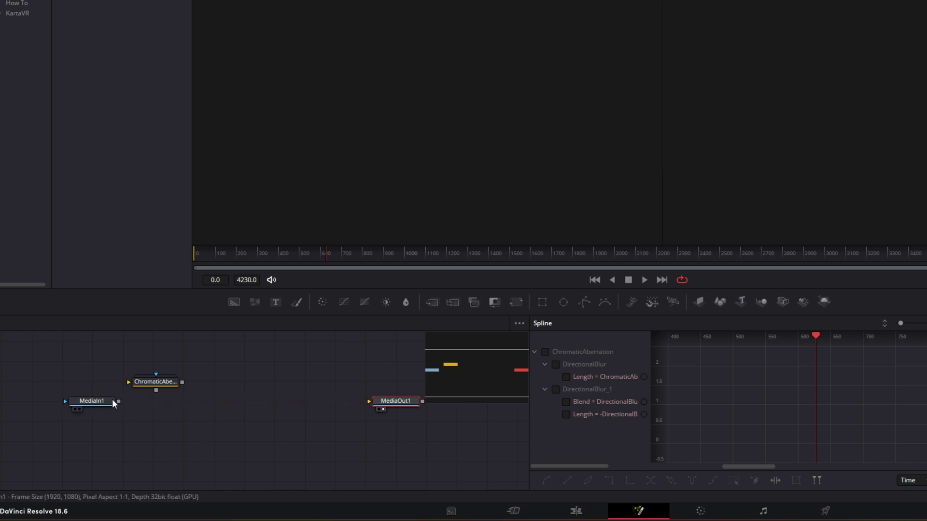
left_click_drag(119, 401, 147, 382)
left_click_drag(167, 383, 190, 380)
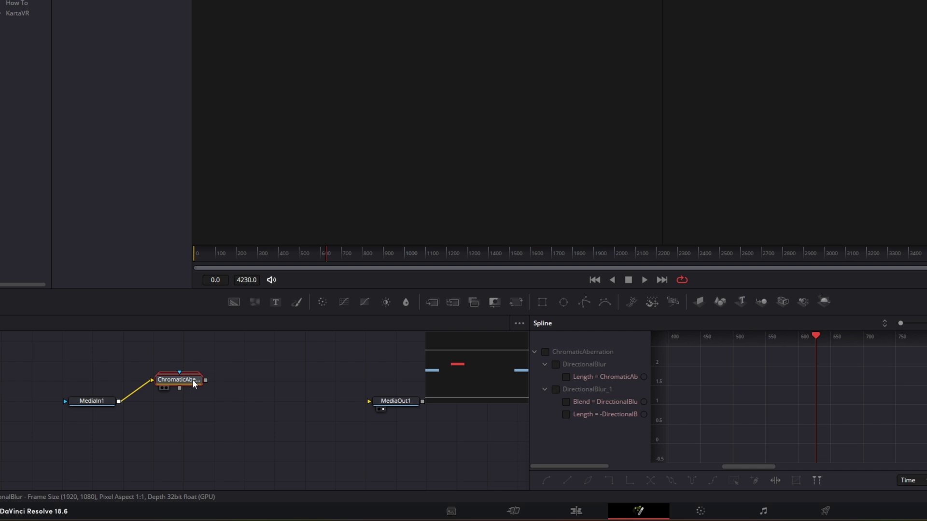
left_click_drag(205, 380, 378, 400)
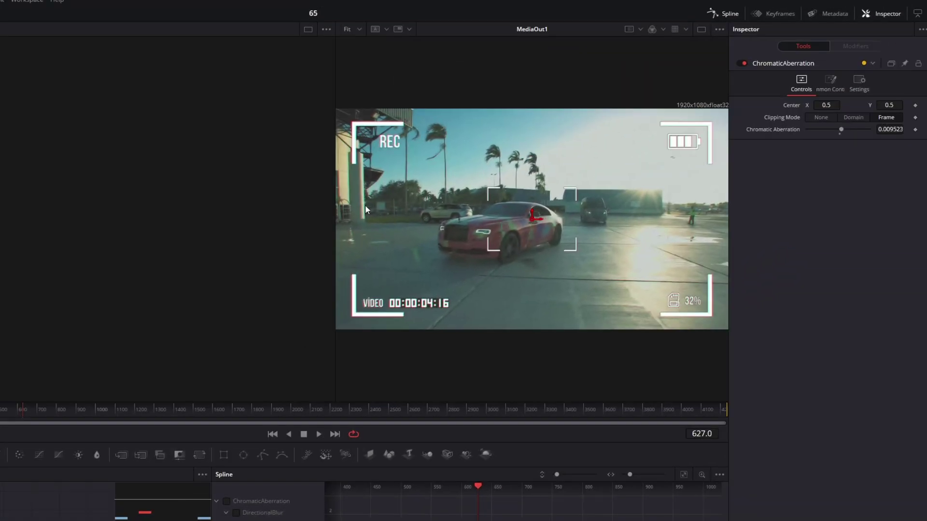
Raise the Chromatic Aberration amount to 0.1, checking the colour fringing on the REC text
scroll(366, 166, "up", 10)
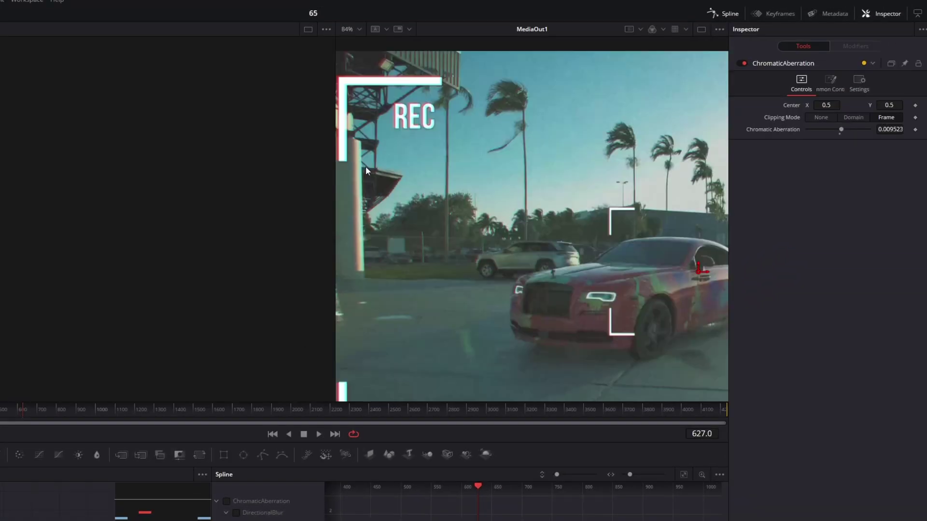
scroll(443, 132, "down", 6)
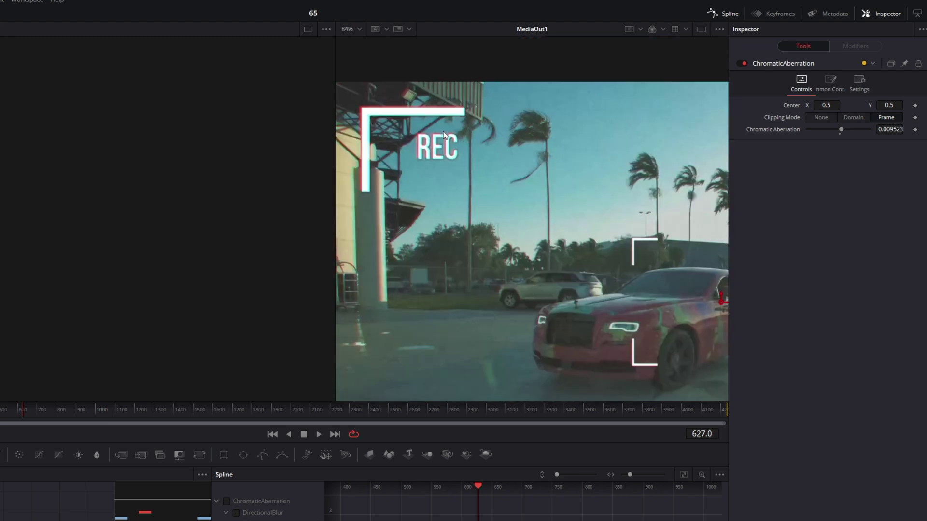
scroll(408, 150, "up", 6)
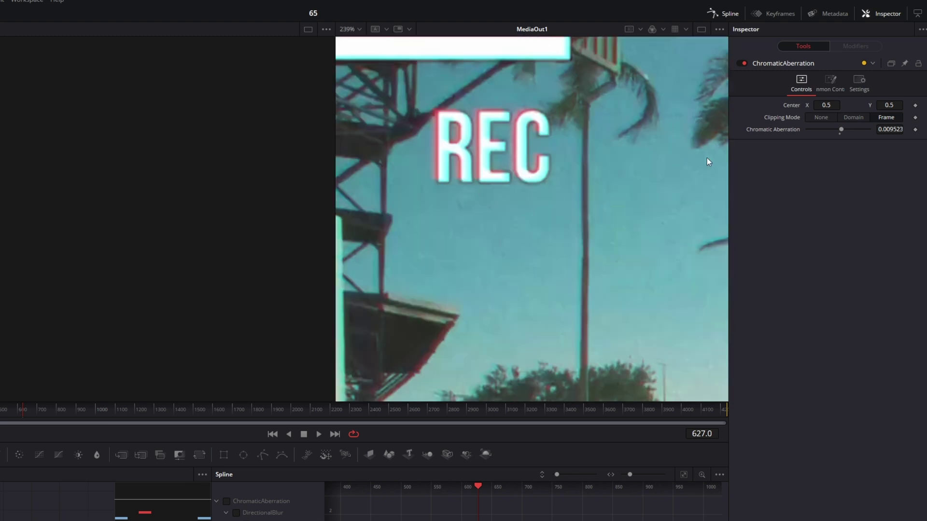
left_click_drag(841, 128, 849, 128)
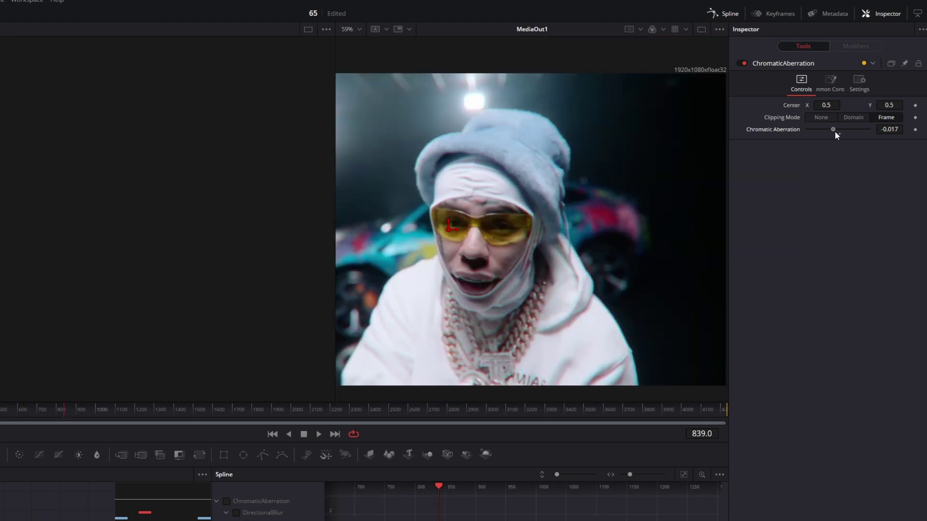
left_click_drag(836, 131, 860, 130)
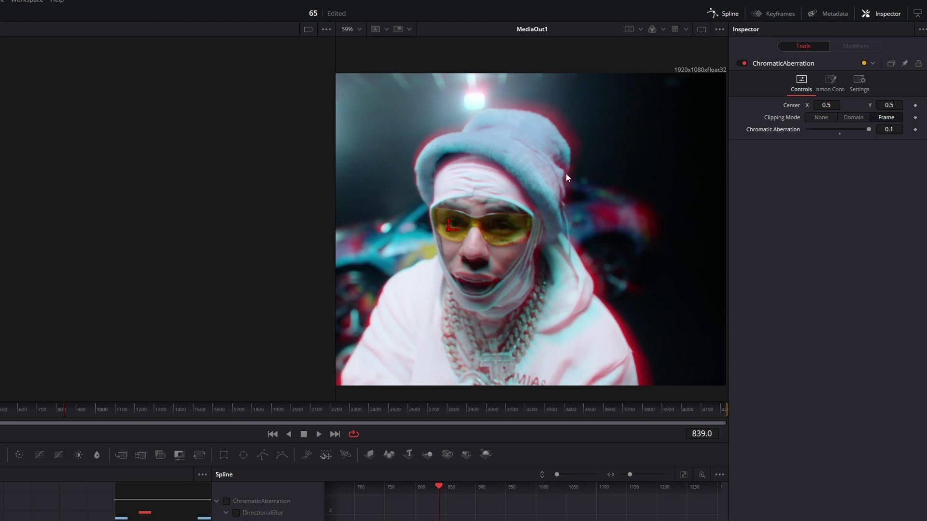
Set the Chromatic Aberration amount to -0.1 and check the colour fringing around the performer
scroll(468, 316, "up", 3)
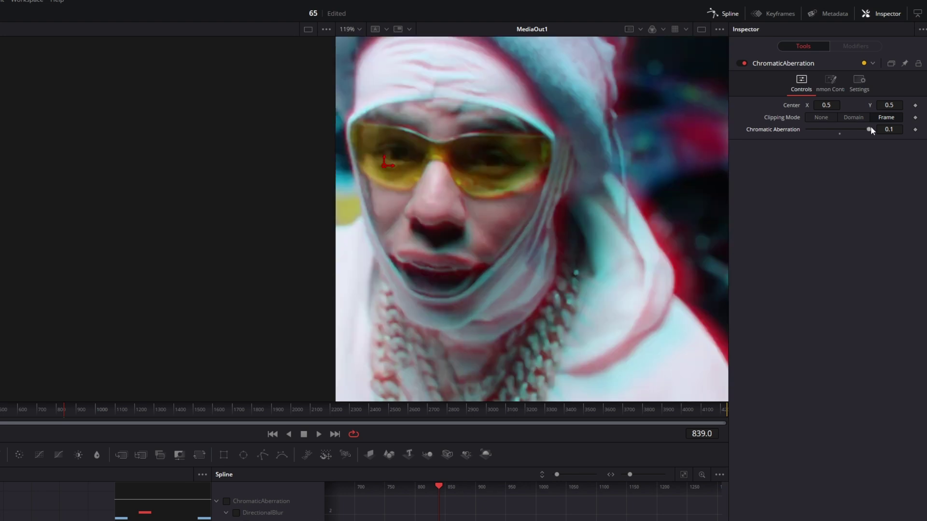
left_click_drag(870, 129, 782, 132)
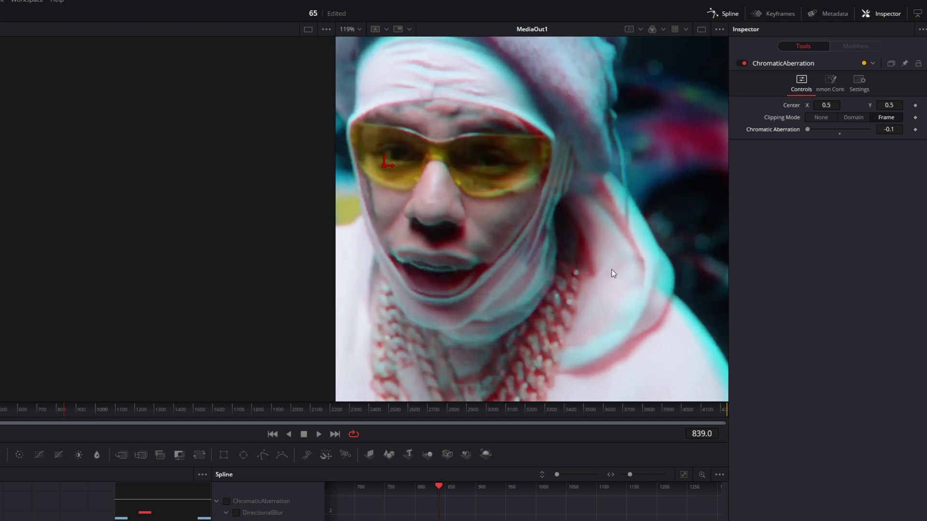
scroll(568, 250, "down", 3)
scroll(568, 250, "up", 3)
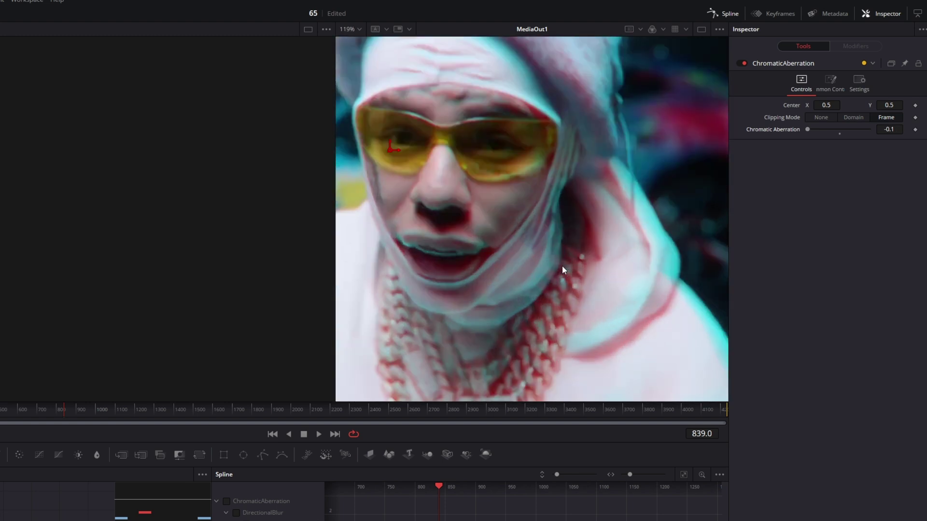
scroll(538, 204, "down", 2)
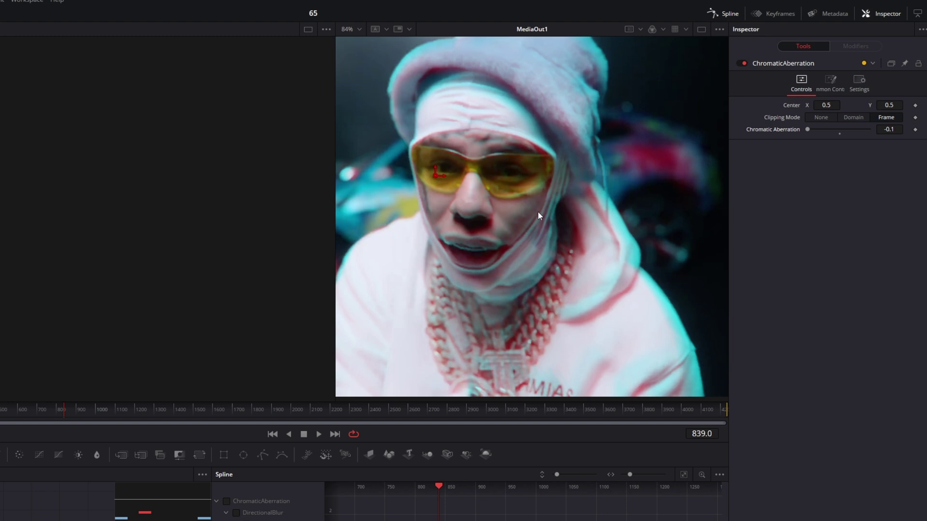
Try shifting the center X of the chromatic aberration, and set it to 0.49
mouse_move(826, 105)
left_mouse_down()
mouse_move(764, 106)
mouse_move(873, 105)
left_mouse_up()
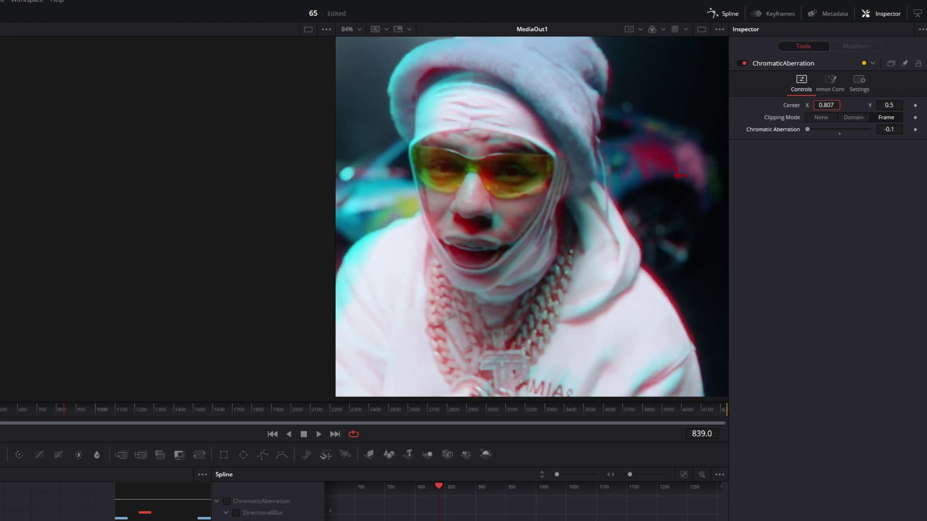
type("0.49")
key("Return")
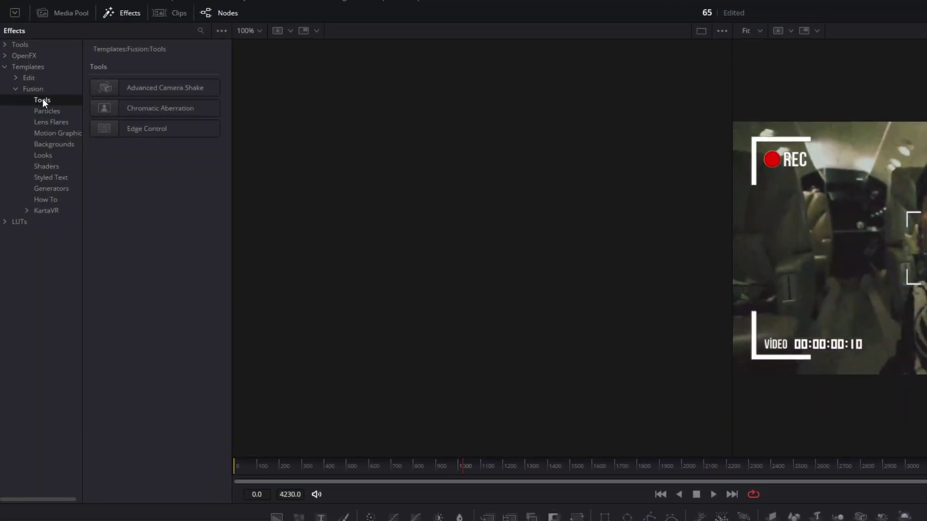
Add the Advanced Camera Shake tool to the node graph and raise its Primary Shake Smoothness
left_click_drag(138, 100, 175, 376)
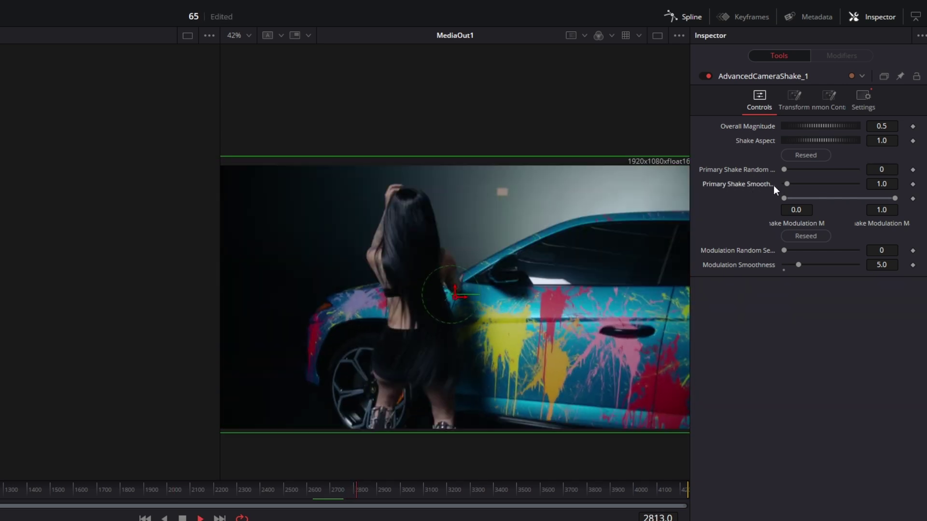
left_click_drag(786, 184, 797, 183)
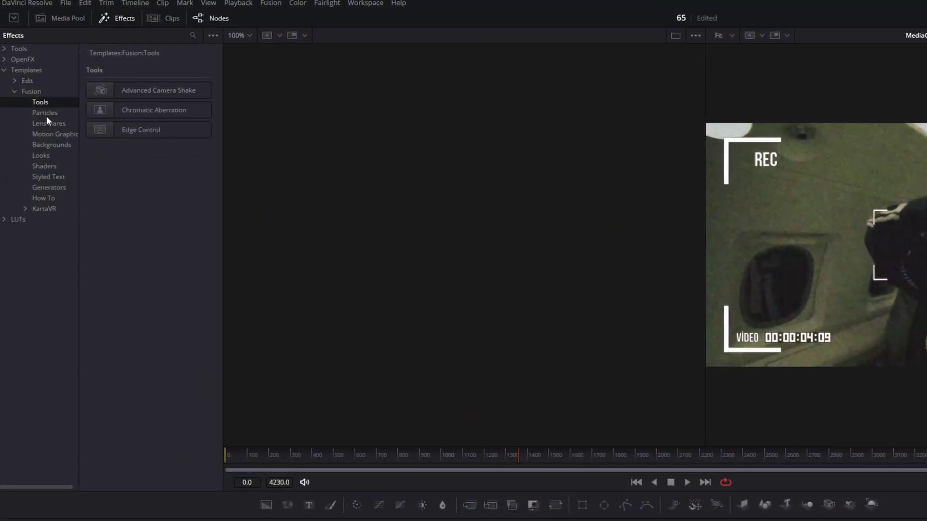
Add the Plasmic background template to the node graph and ungroup it into its individual nodes
left_click(44, 146)
left_click(116, 209)
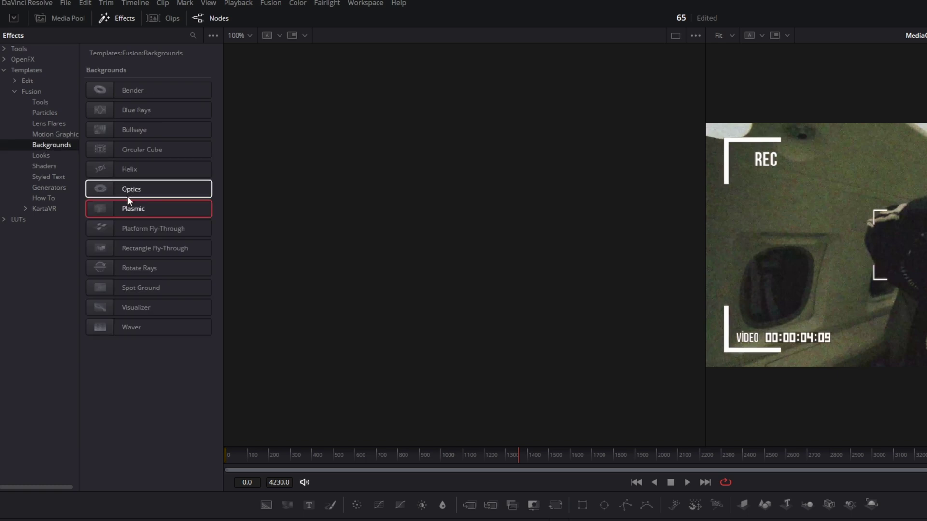
left_click_drag(115, 206, 241, 389)
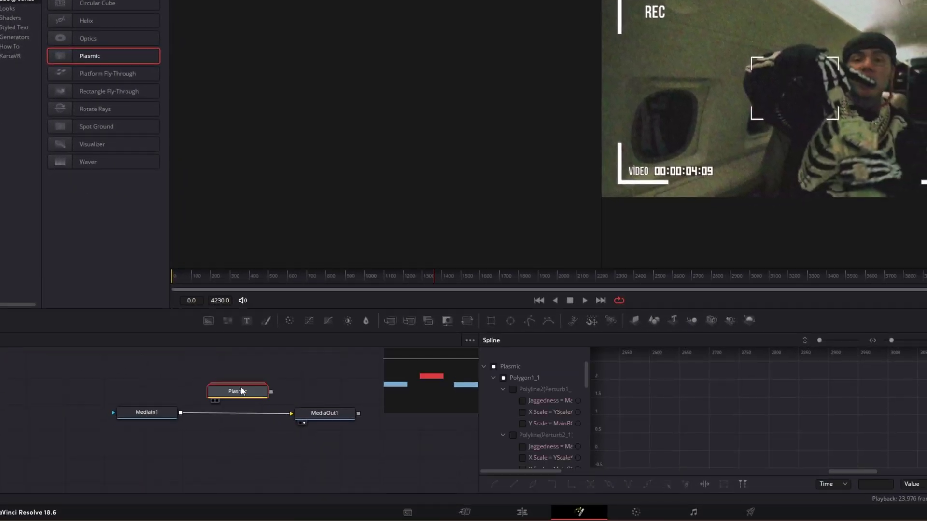
right_click(242, 391)
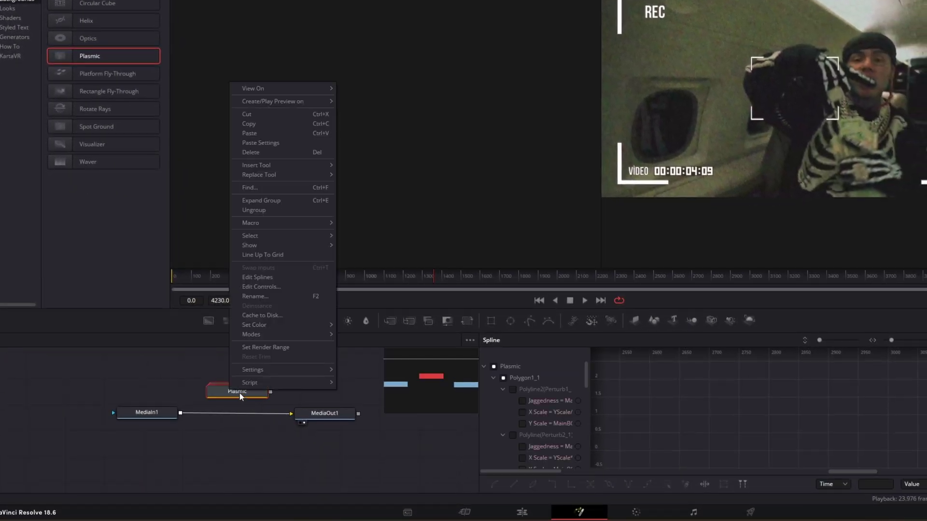
left_click(255, 210)
Locate the MainBG node at the start of the ungrouped Plasmic nodes and delete it
scroll(361, 416, "down", 3)
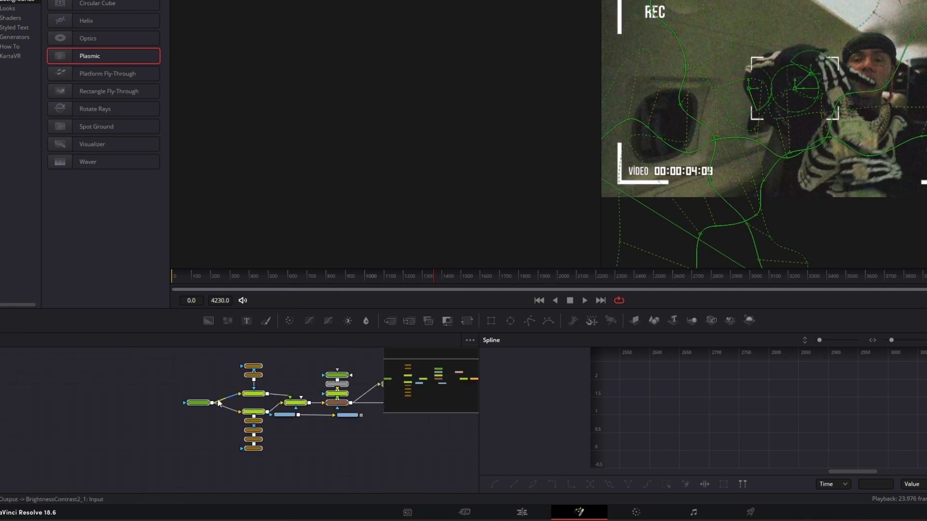
scroll(216, 403, "down", 2)
scroll(232, 399, "up", 5)
left_click(184, 415)
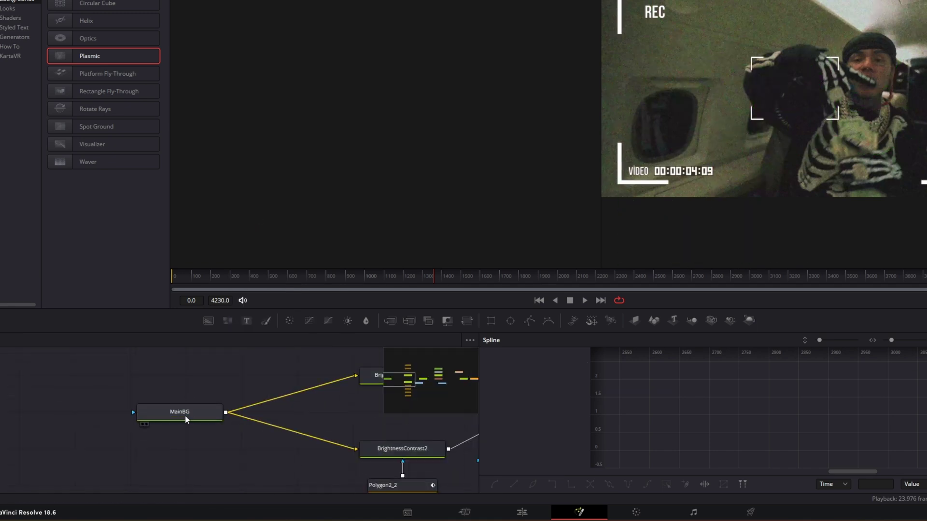
scroll(157, 396, "down", 3)
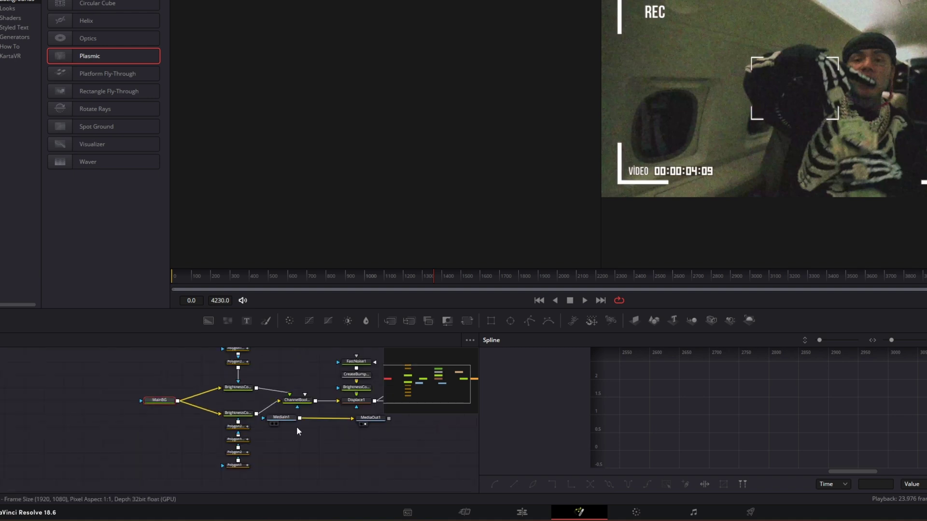
left_click(157, 386)
scroll(158, 386, "up", 4)
left_click(163, 408)
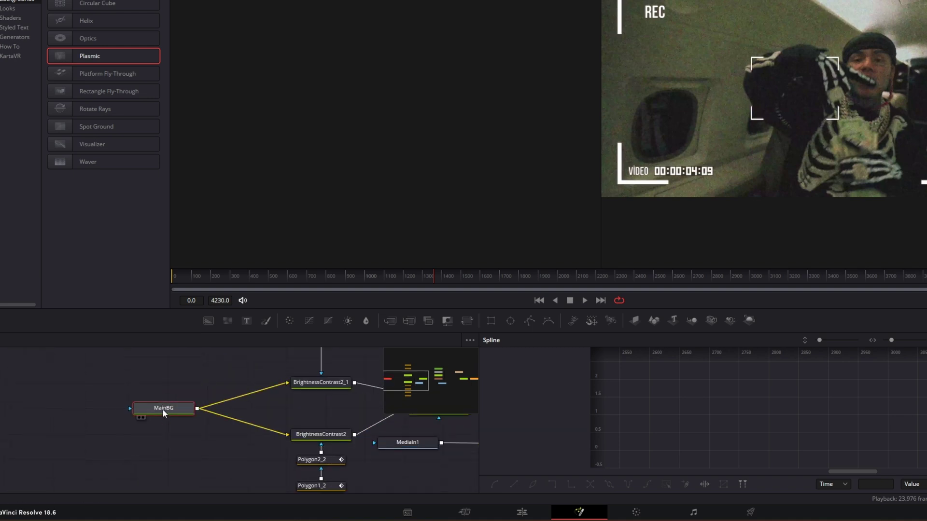
key("Delete")
Move MediaIn1 in front of the two BrightnessContrast nodes and disconnect it from MediaOut1
left_click(425, 445)
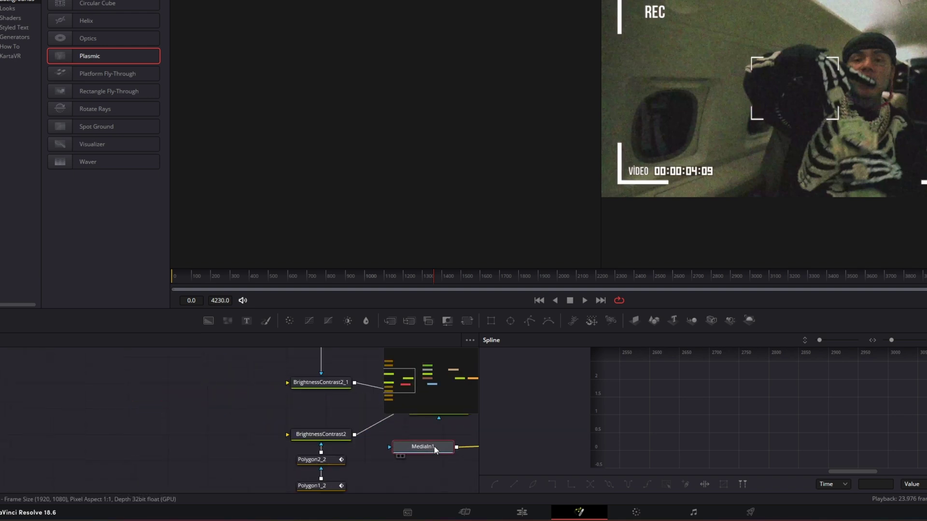
left_click_drag(433, 447, 354, 415)
left_click_drag(287, 411, 187, 412)
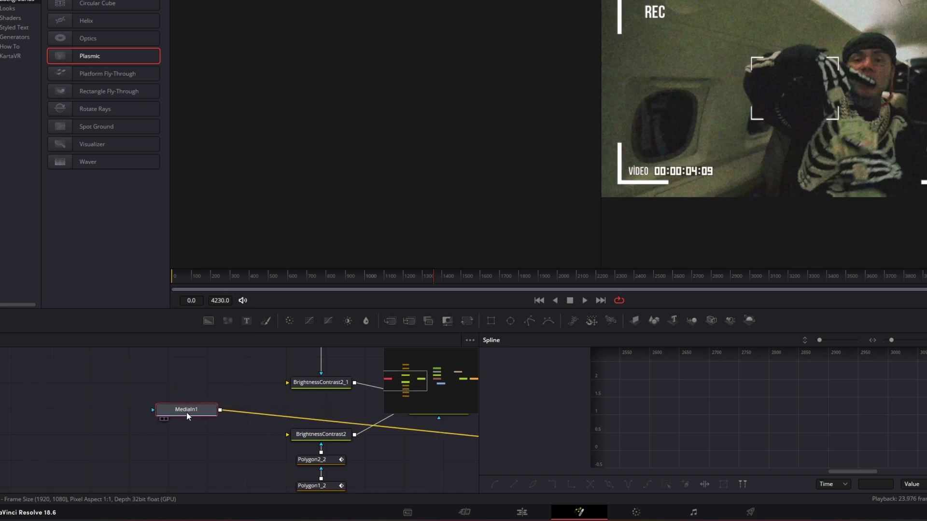
scroll(114, 456, "up", 2)
scroll(115, 447, "down", 3)
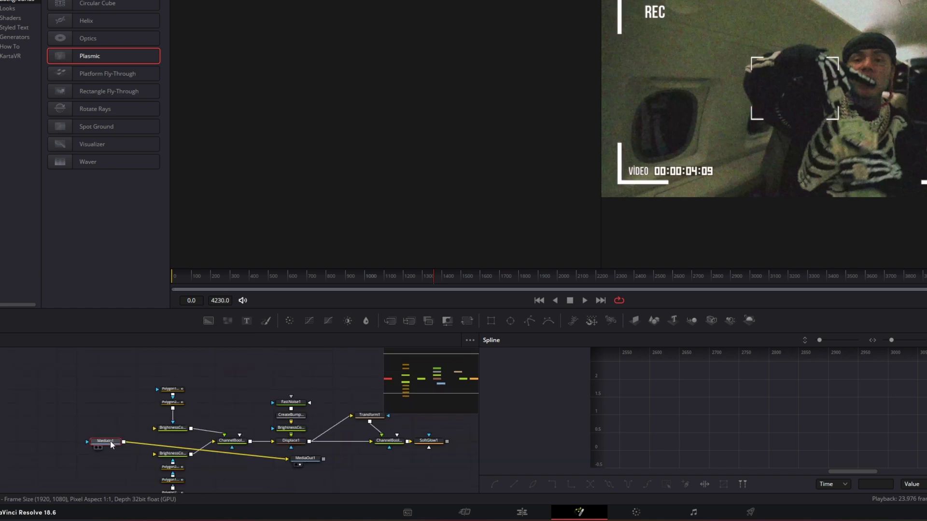
left_click_drag(116, 443, 278, 459)
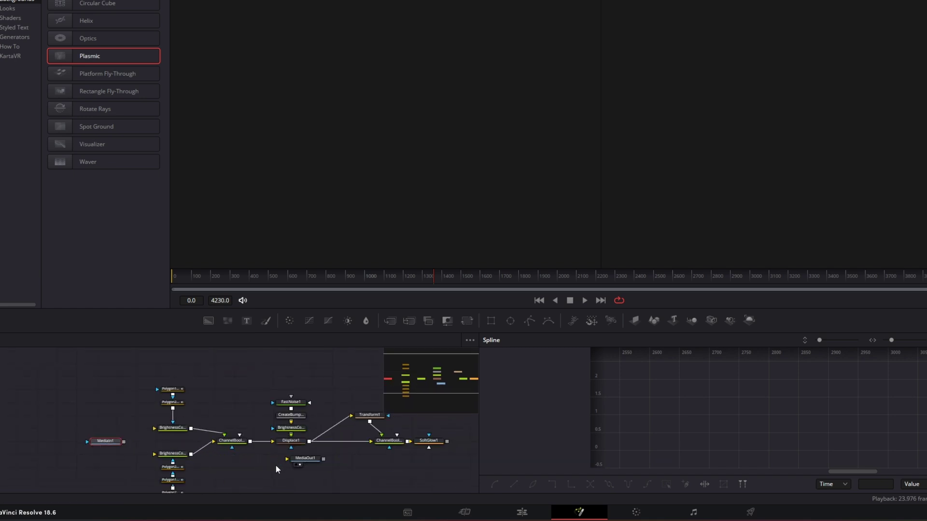
Connect the output of MediaIn1 to both BrightnessContrast2_1 and BrightnessContrast2
scroll(117, 443, "up", 3)
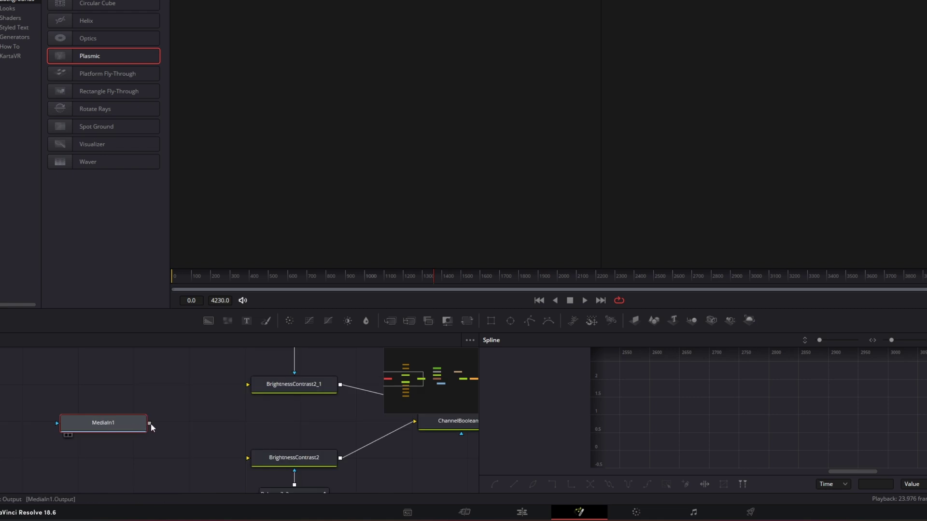
left_click_drag(150, 424, 277, 382)
left_click_drag(151, 424, 285, 461)
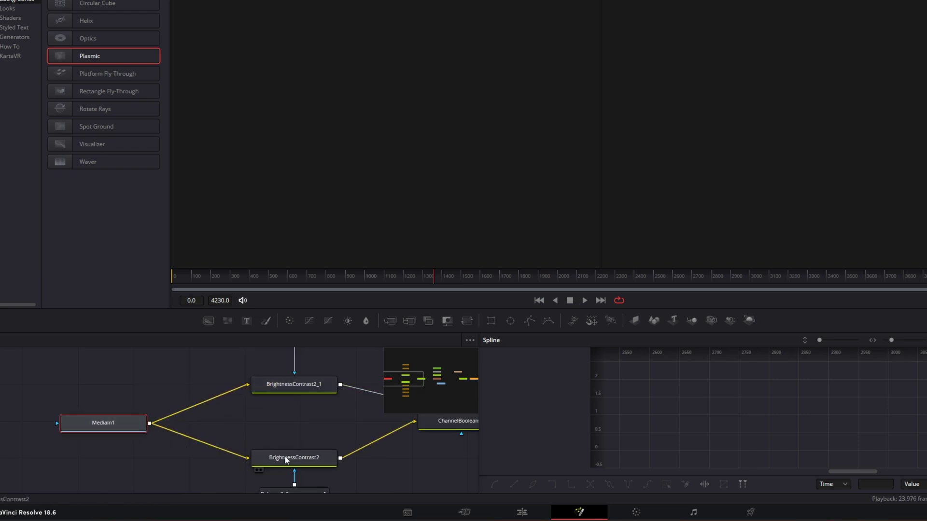
Set the Gain of the BrightnessContrast2 node to 0.6
left_click(287, 460)
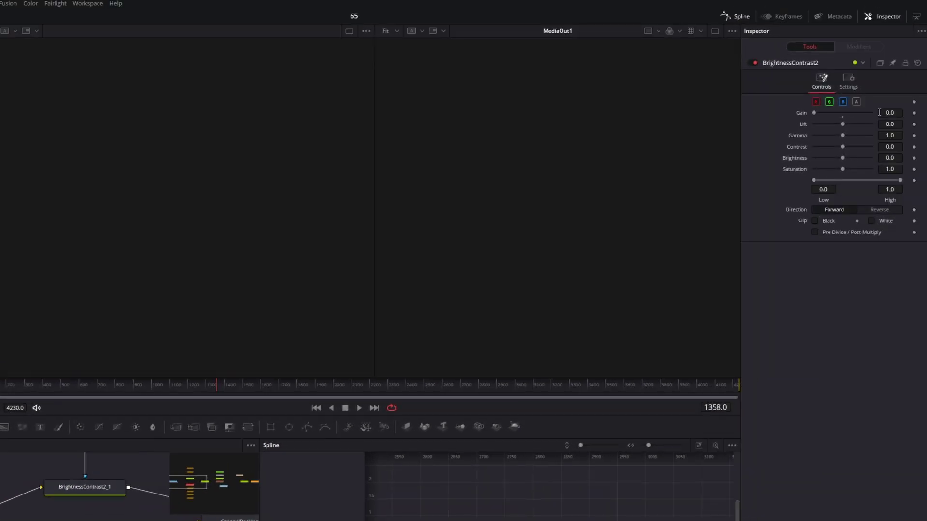
left_click(889, 112)
type("0.6")
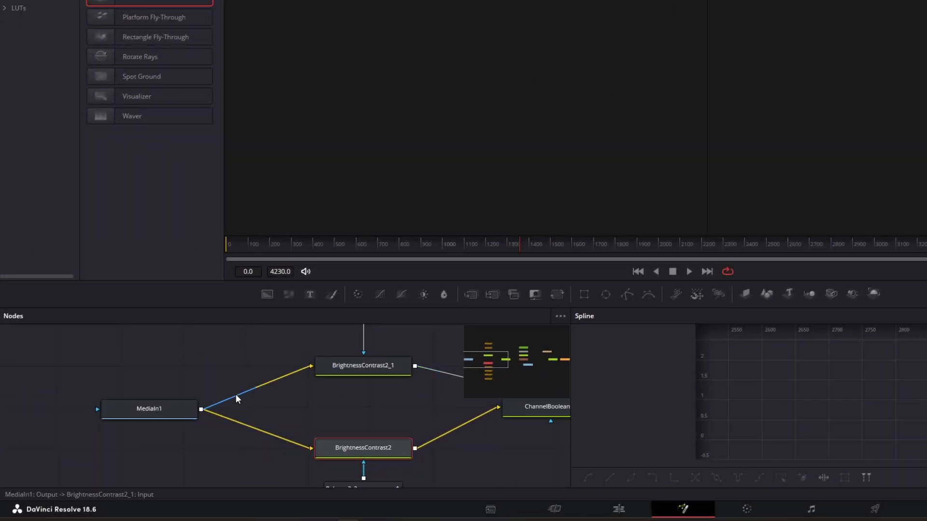
Move MediaOut1 behind SoftGlow1 at the end of the node chain and connect SoftGlow1's output to it
scroll(236, 395, "down", 6)
scroll(343, 398, "up", 4)
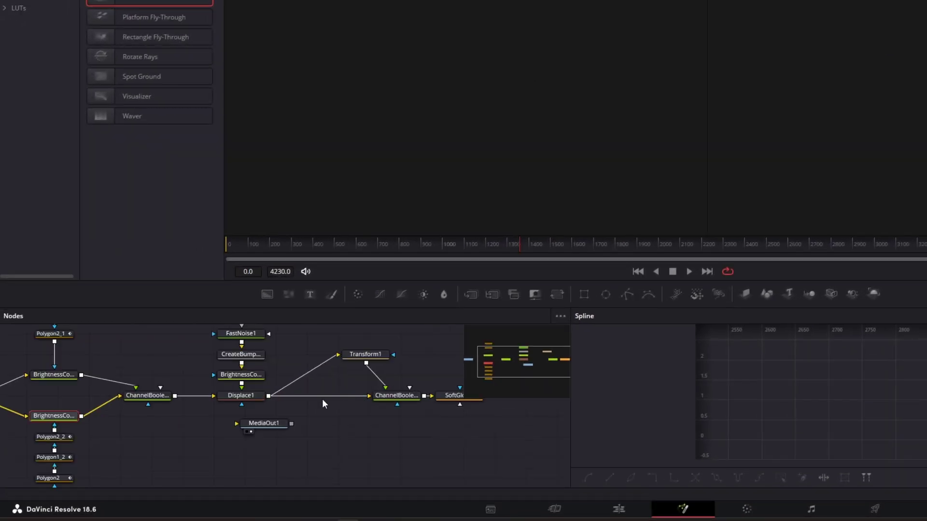
scroll(257, 400, "down", 4)
scroll(410, 398, "up", 4)
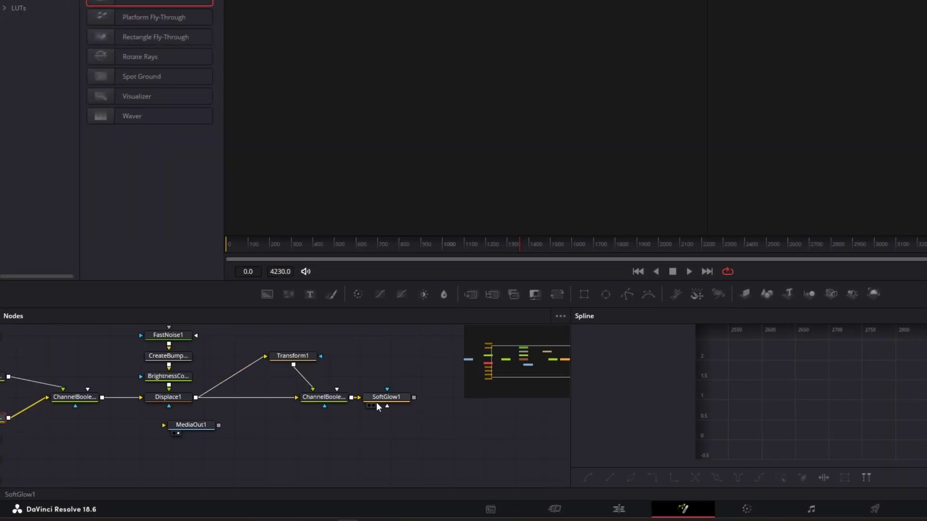
left_click_drag(199, 428, 509, 399)
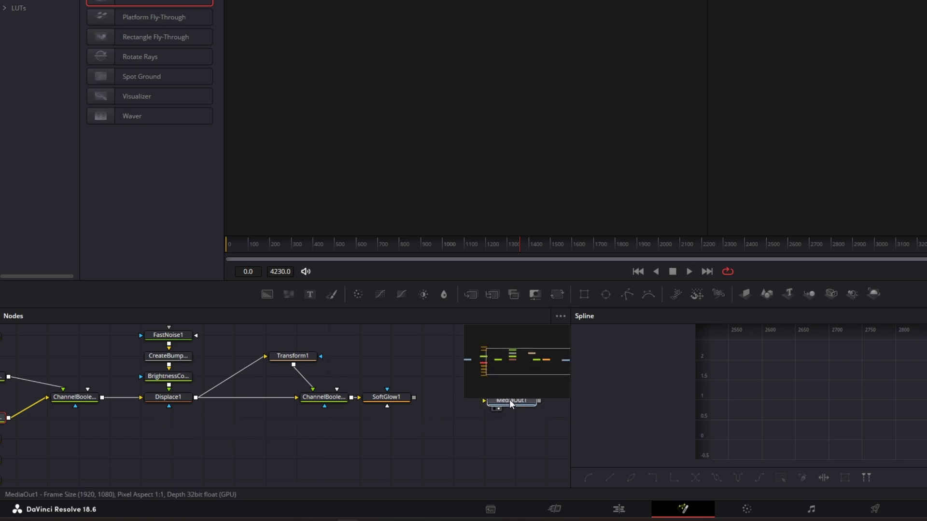
left_click_drag(411, 397, 505, 401)
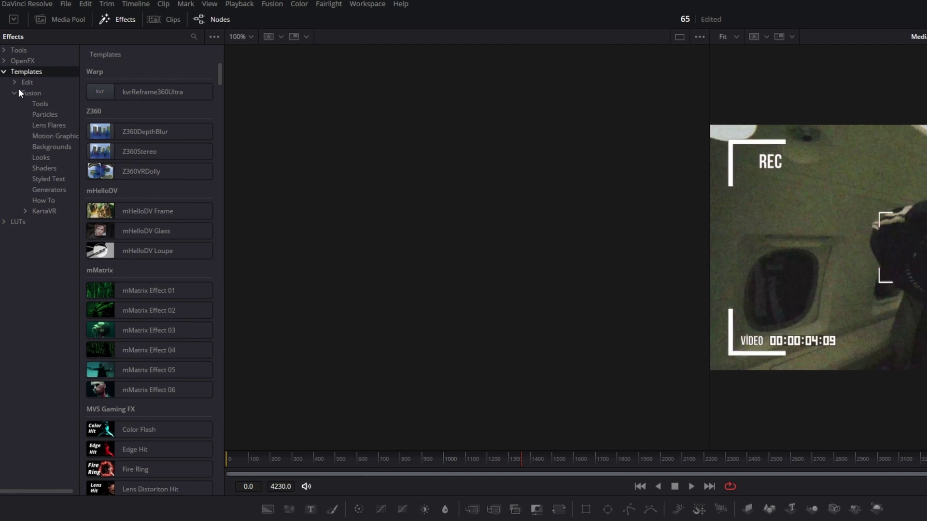
Insert the Posterize template from the Fusion Looks category between MediaIn1 and MediaOut1
left_click(37, 158)
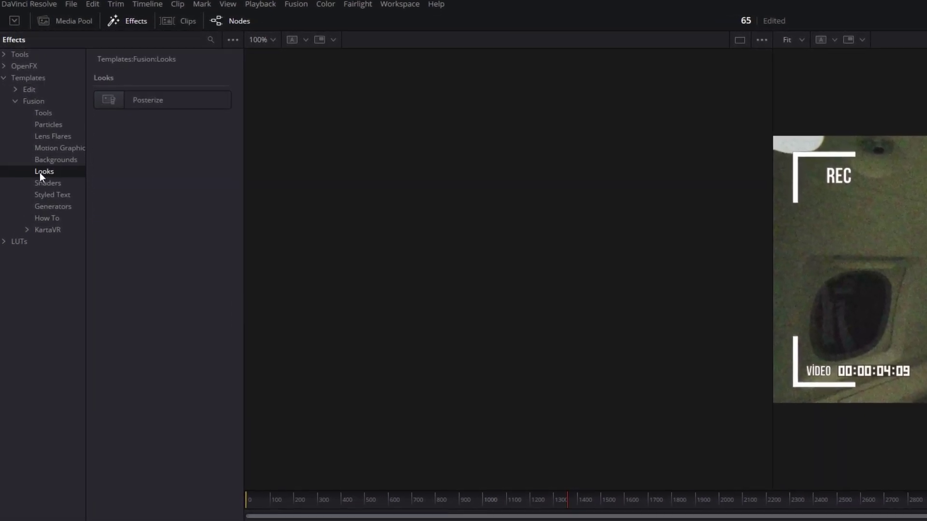
left_click(137, 100)
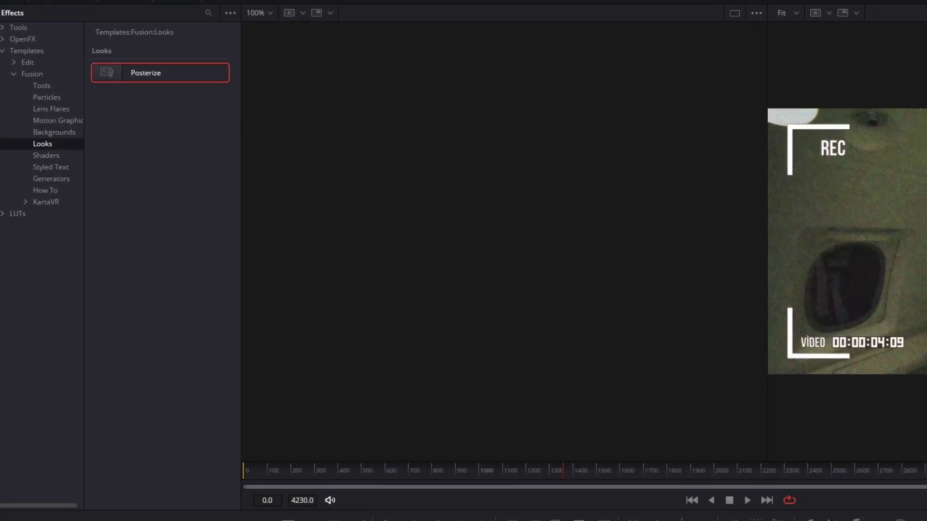
left_click_drag(145, 73, 202, 391)
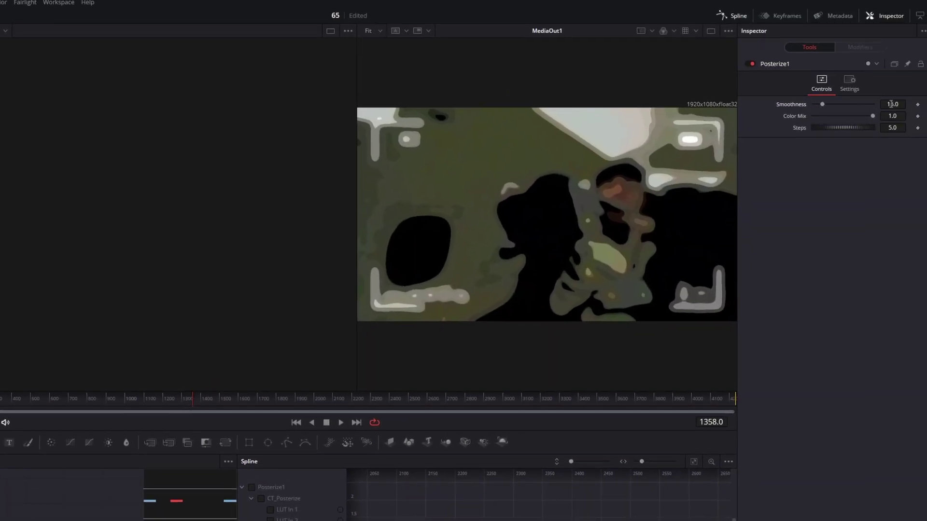
Set the Smoothness of Posterize1 to 3 and adjust its Steps value
double_click(892, 104)
type("3")
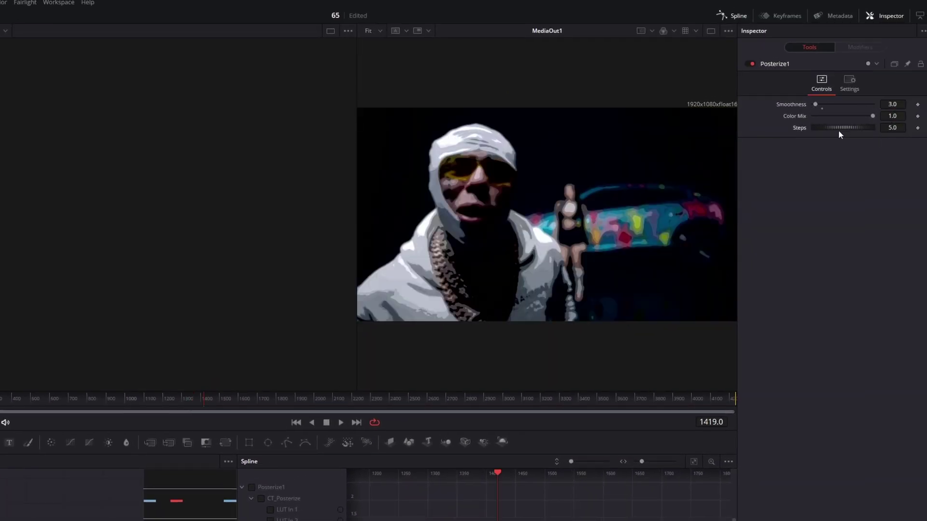
left_click_drag(839, 130, 695, 118)
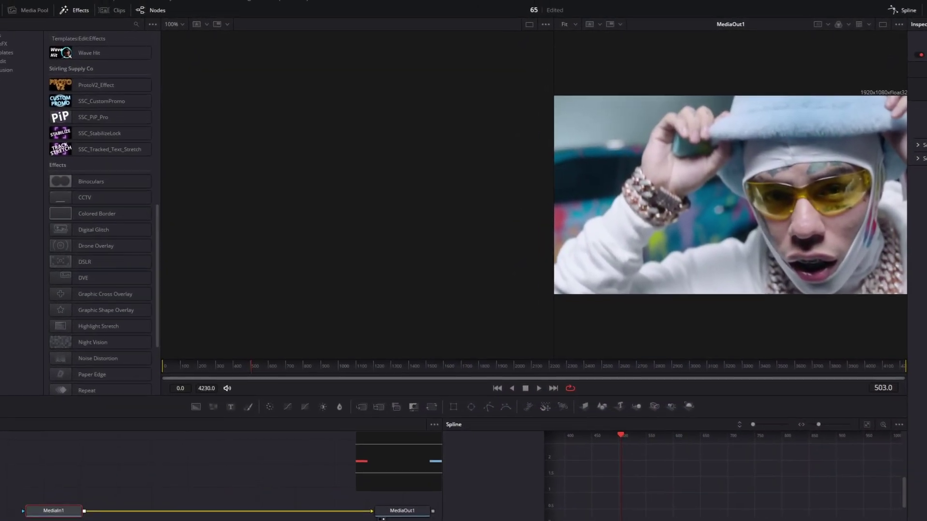
Insert the Binoculars effect from the Edit effects templates between MediaIn1 and MediaOut1
left_click(1, 61)
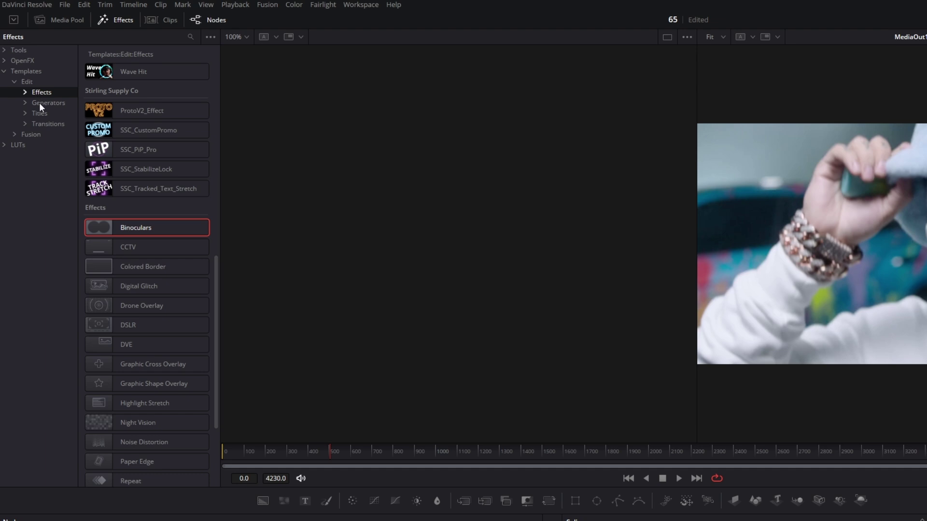
left_click_drag(117, 215, 264, 518)
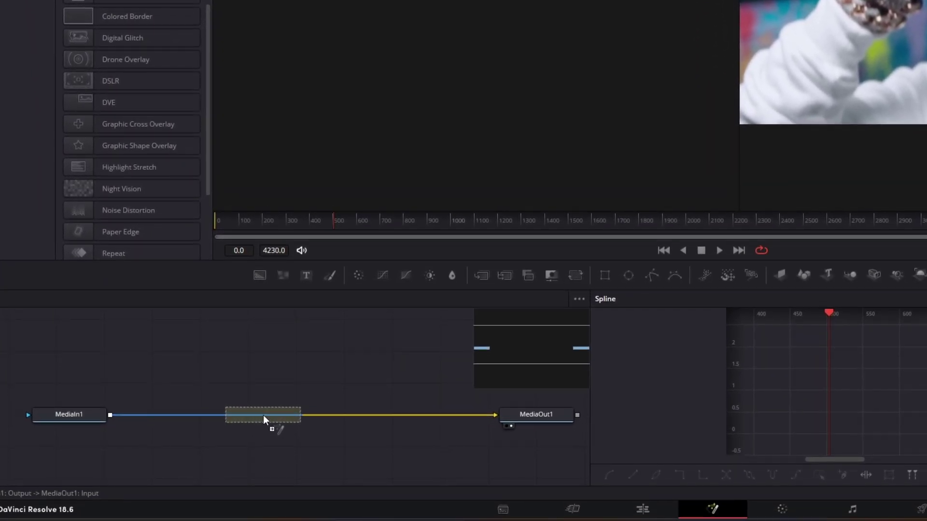
left_click_drag(263, 415, 270, 403)
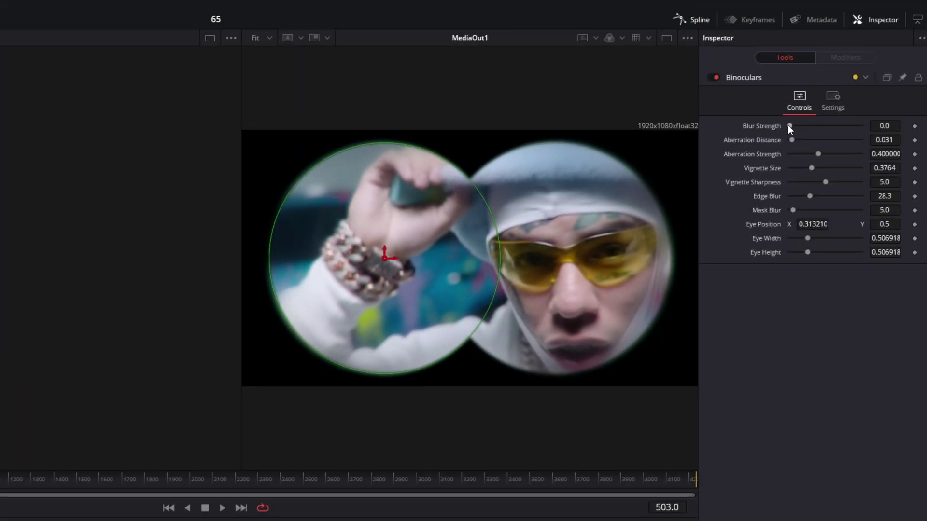
Raise the Binoculars aberration distance to about 0.197 and aberration strength to 0.512, and adjust the edge blur and eye shape
left_click_drag(792, 140, 808, 139)
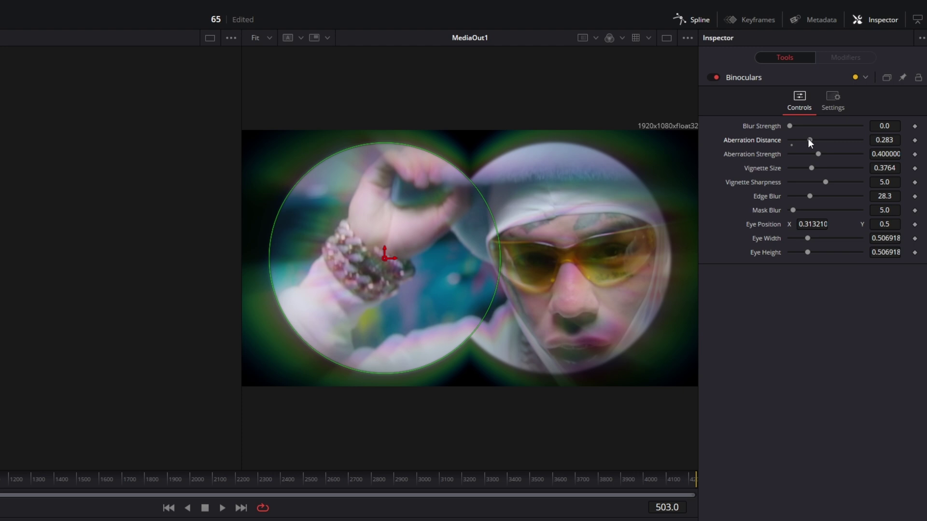
key("ctrl+z")
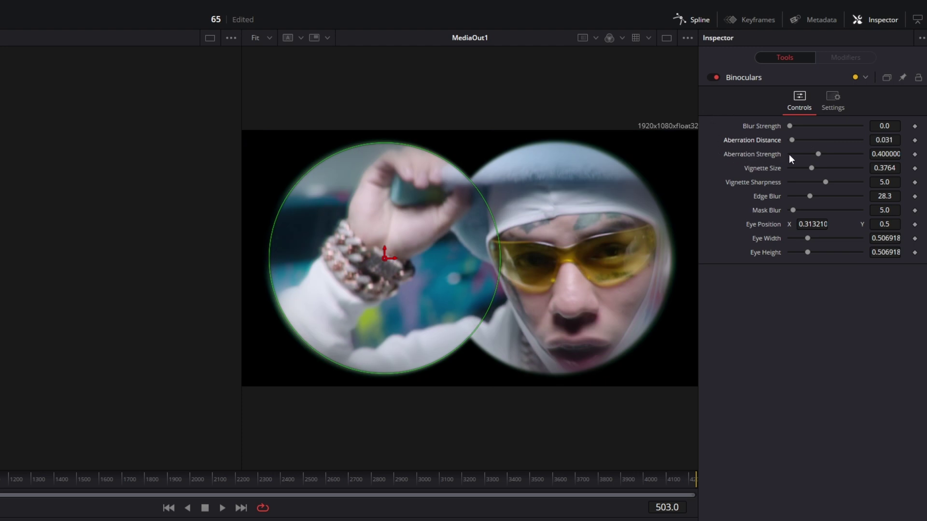
left_click_drag(792, 140, 826, 153)
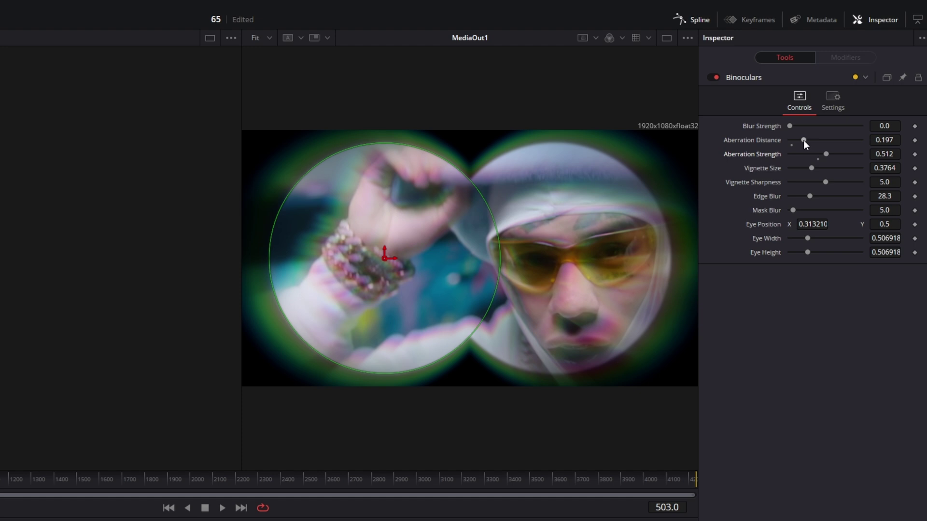
left_click_drag(811, 196, 811, 251)
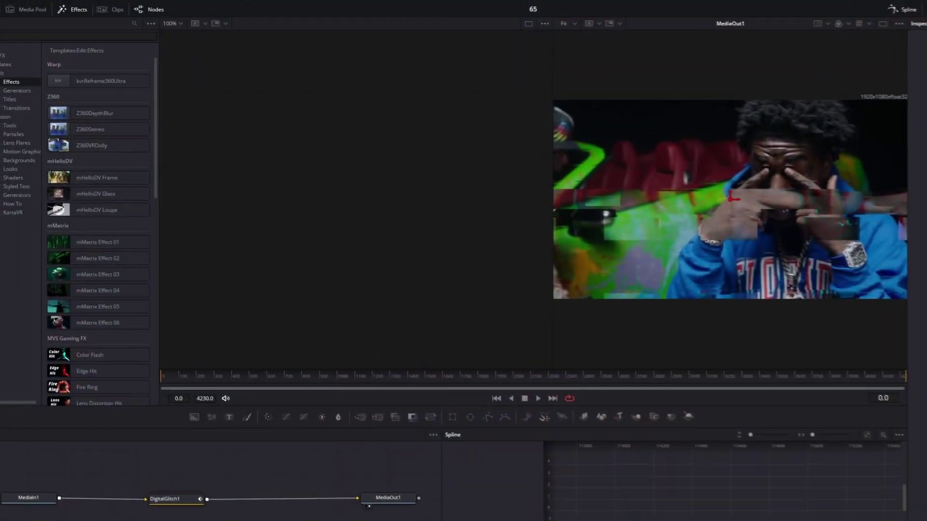
Find the Digital Glitch effect by searching for "digital glitch" and insert it between MediaIn1 and MediaOut1
left_click(29, 51)
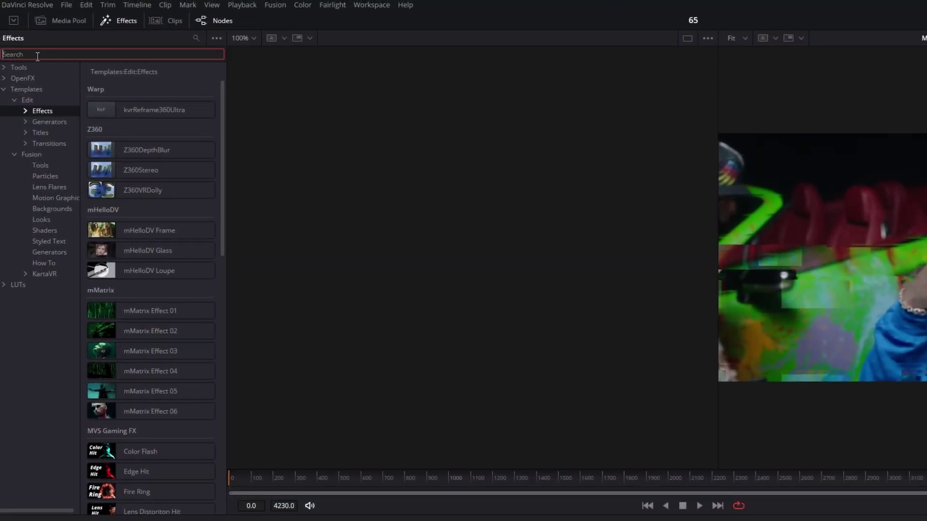
type("digital glitch")
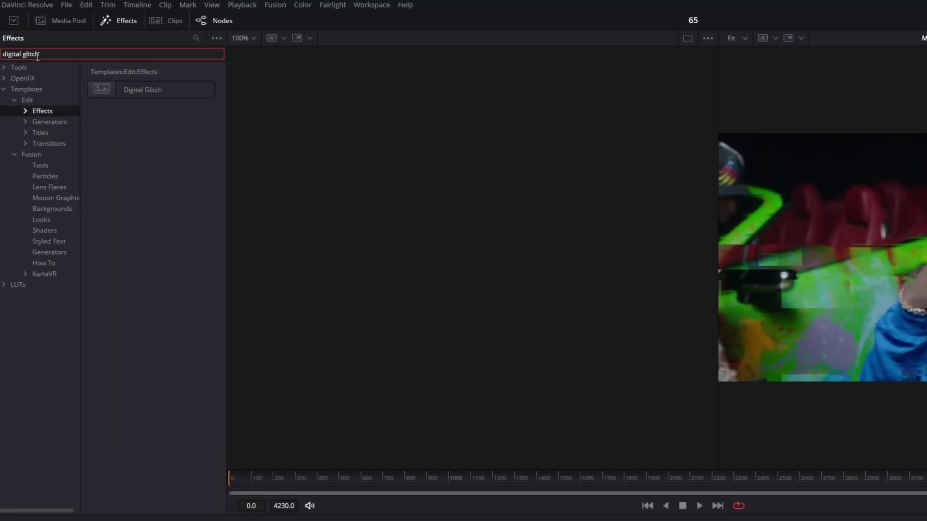
left_click(135, 83)
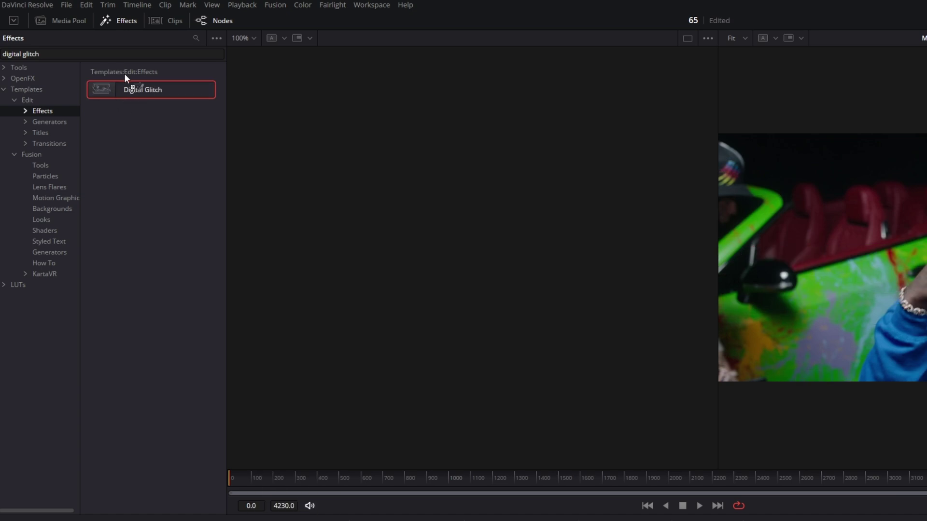
left_click_drag(117, 97, 245, 394)
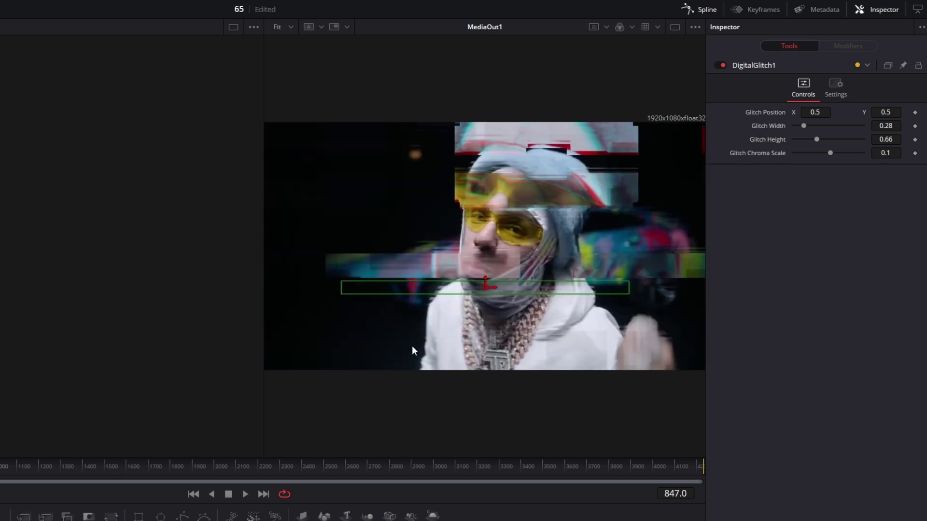
Shift the glitch position of DigitalGlitch1 towards the left of the frame and adjust the glitch width and height
left_click_drag(815, 112, 764, 112)
left_click_drag(887, 112, 805, 140)
key("ctrl+z")
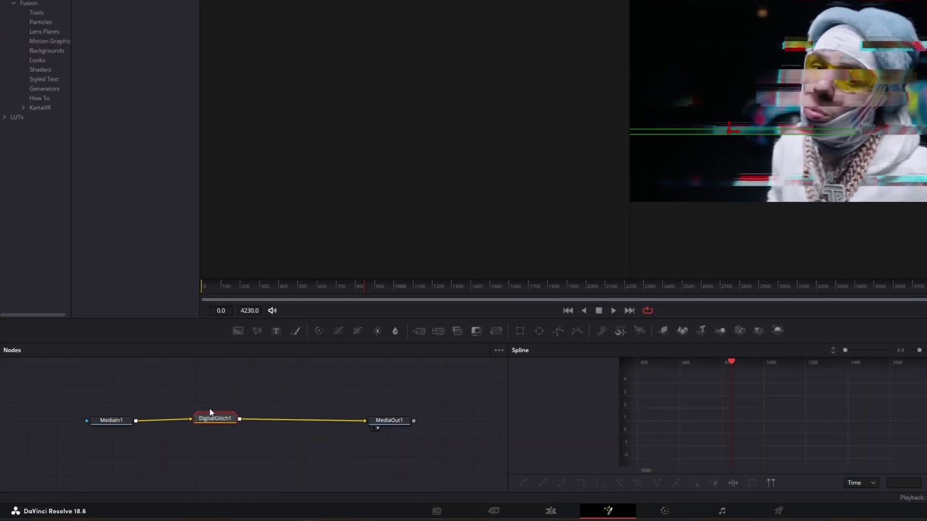
Expand the DigitalGlitch1 group and examine the nodes and connections that build the glitch effect
double_click(203, 417)
scroll(355, 399, "down", 3)
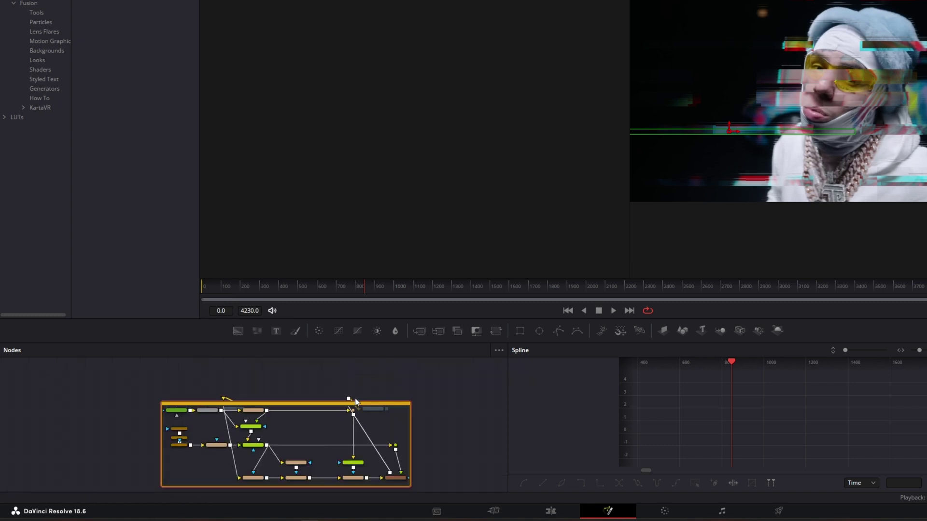
scroll(355, 402, "down", 1)
scroll(283, 409, "up", 4)
scroll(297, 368, "down", 2)
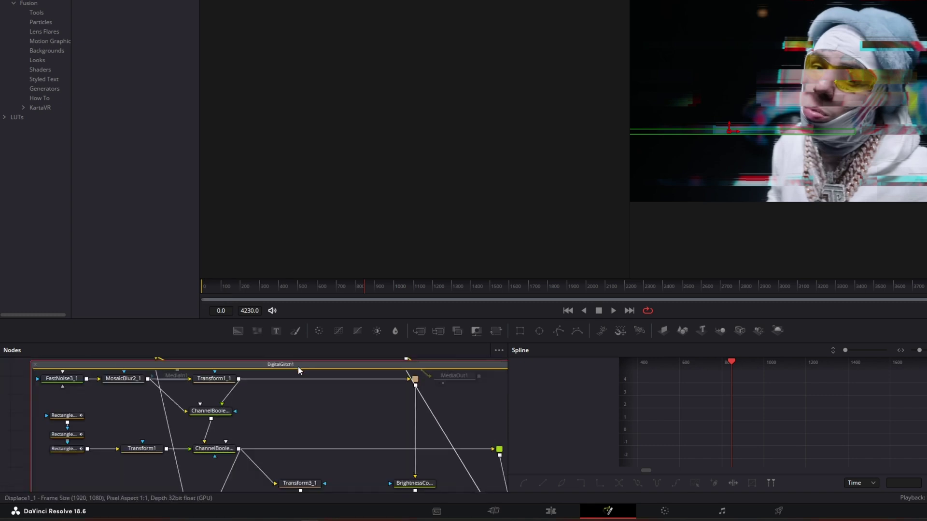
scroll(295, 370, "up", 2)
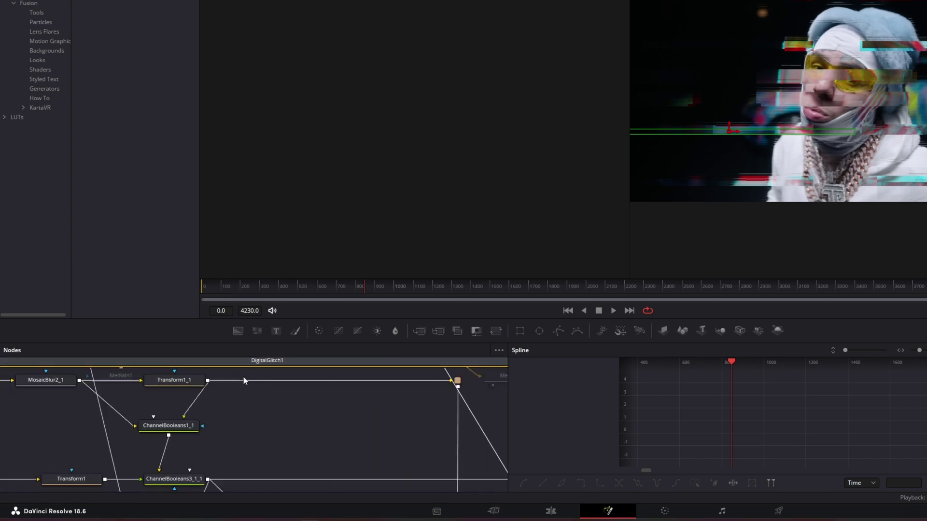
scroll(254, 384, "down", 2)
scroll(236, 378, "up", 2)
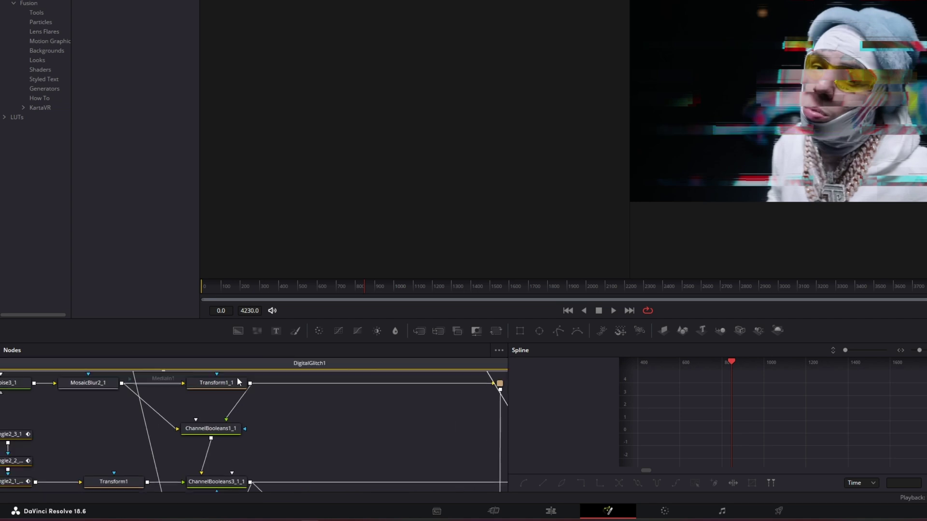
scroll(123, 392, "down", 3)
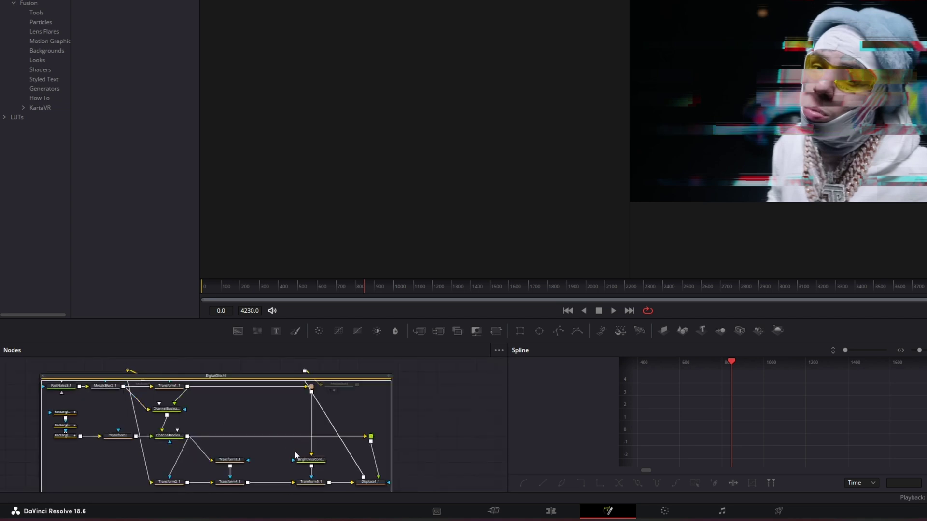
scroll(319, 467, "up", 4)
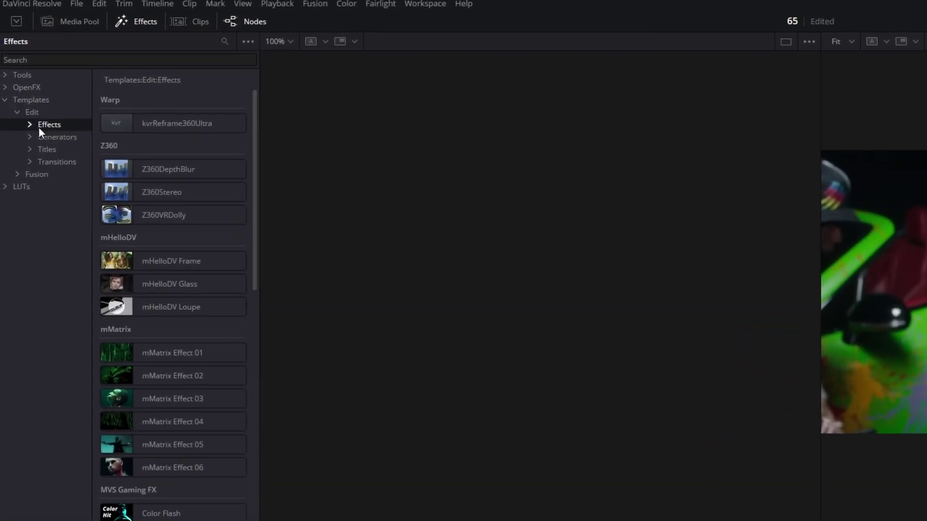
Find the DVE effect by searching for "DVE" and insert it between MediaIn1 and MediaOut1
left_click(34, 57)
type("DV")
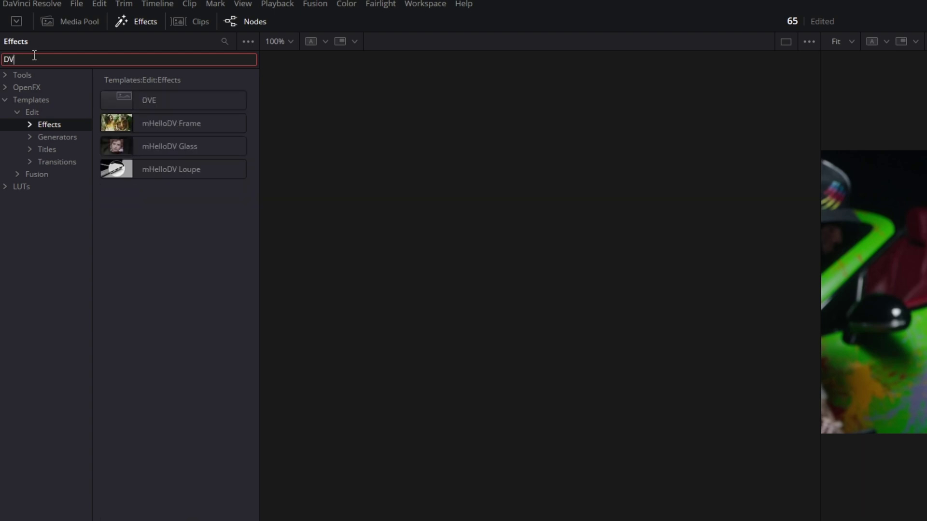
type("E")
left_click_drag(147, 100, 355, 520)
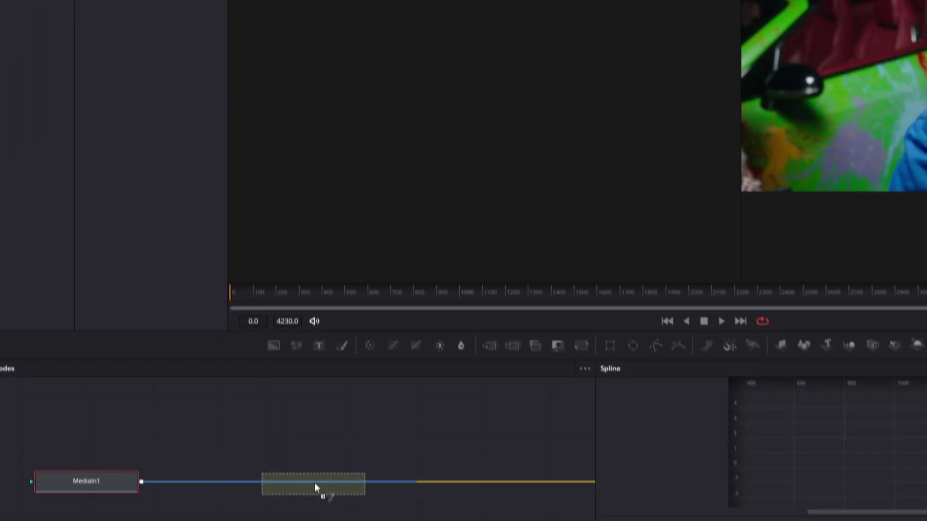
left_click_drag(314, 483, 289, 477)
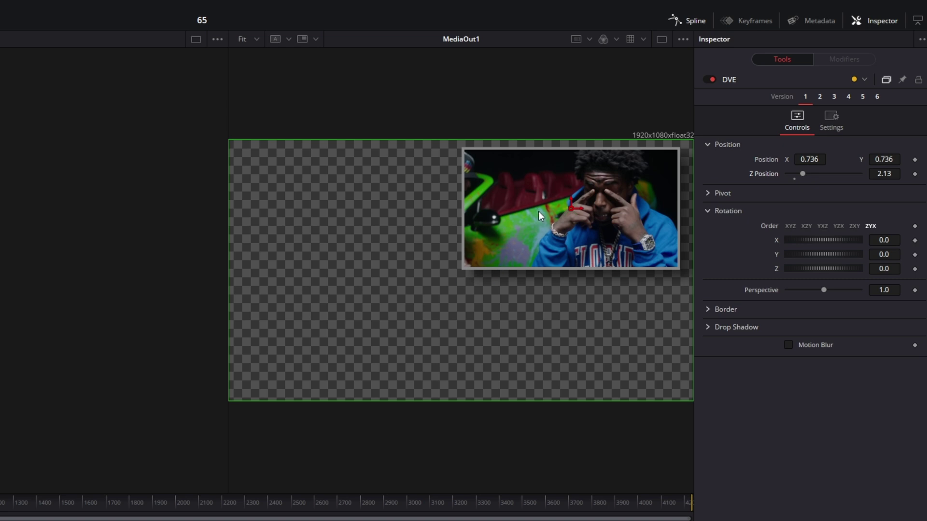
Reposition the DVE picture to X 0.401 and Y 0.46, with a Z Position of 1.89
left_click_drag(585, 273, 539, 229)
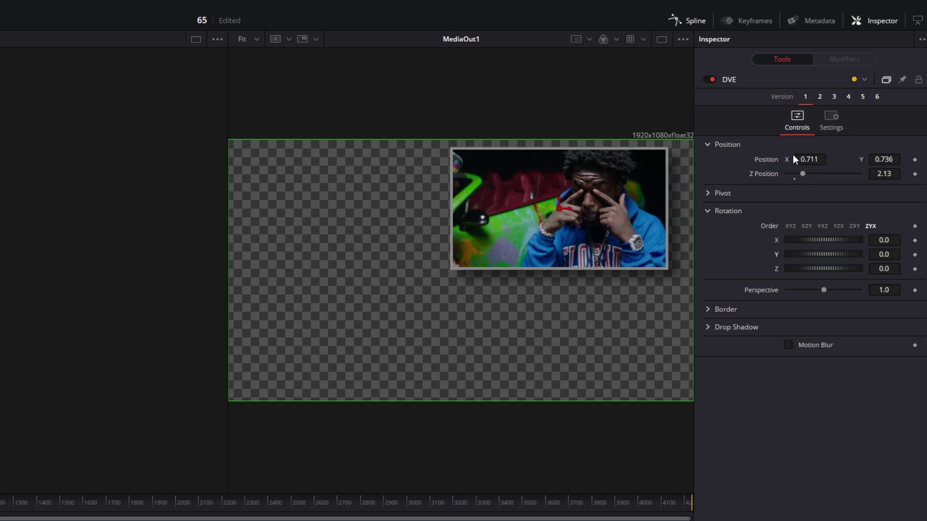
left_click_drag(810, 159, 660, 159)
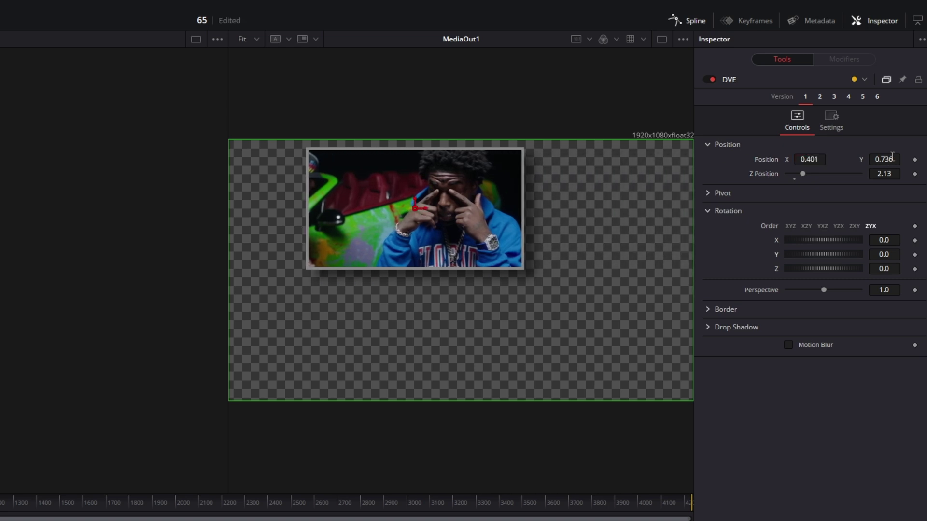
left_click_drag(890, 159, 800, 174)
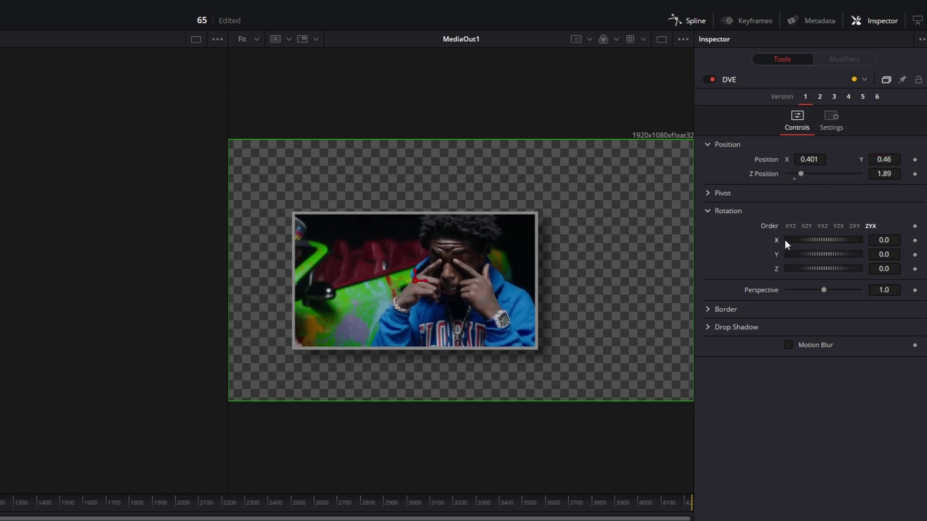
mouse_move(800, 239)
left_mouse_down()
mouse_move(812, 239)
mouse_move(795, 237)
left_mouse_up()
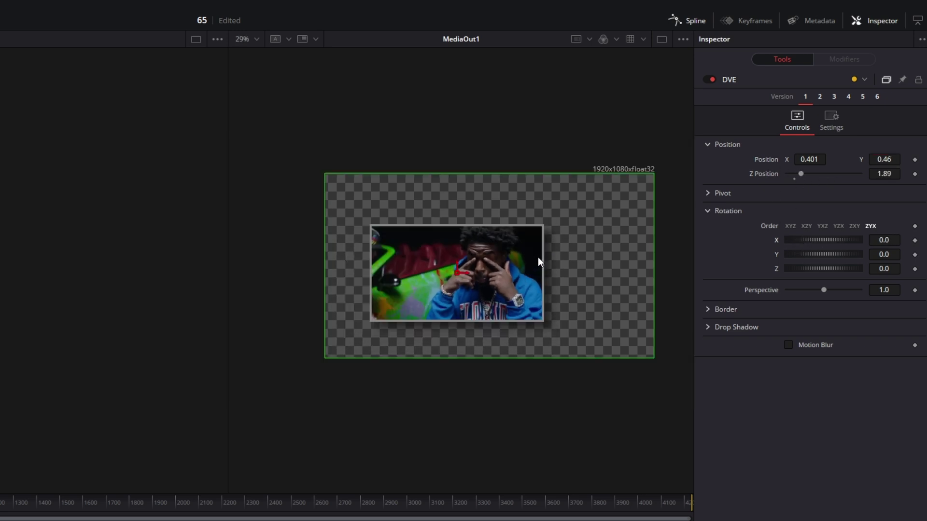
Try cropping the DVE border's height and rounding its corners, and tint the border by setting its Red value to 0.654
scroll(545, 252, "up", 4)
scroll(552, 247, "up", 3)
scroll(545, 250, "down", 3)
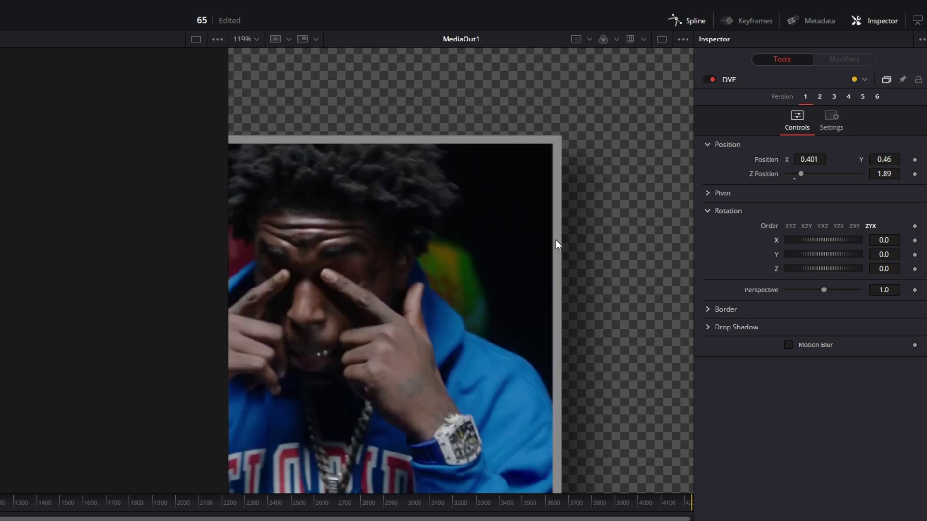
scroll(555, 239, "down", 1)
scroll(562, 234, "up", 2)
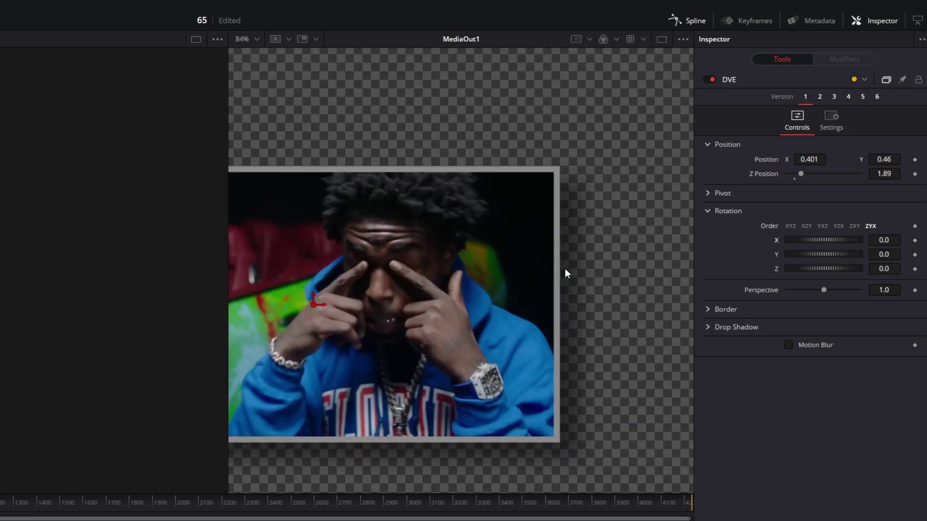
scroll(565, 274, "down", 2)
left_click(708, 309)
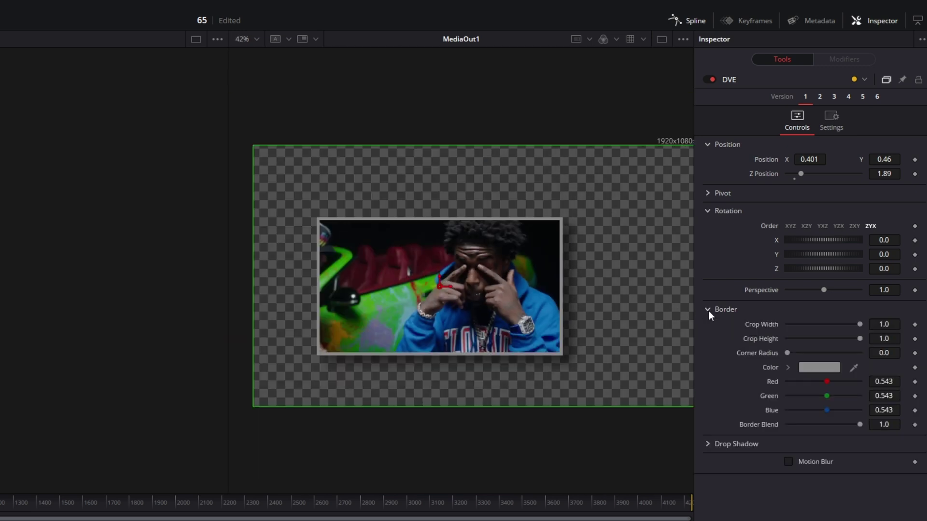
mouse_move(858, 324)
left_mouse_down()
mouse_move(816, 326)
mouse_move(883, 330)
mouse_move(819, 340)
mouse_move(858, 340)
left_mouse_up()
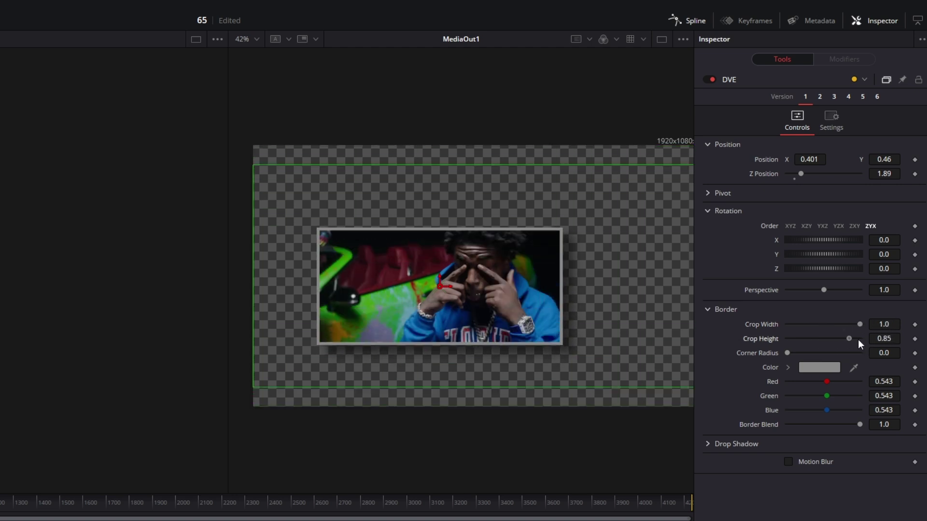
mouse_move(779, 352)
left_mouse_down()
mouse_move(859, 352)
mouse_move(787, 353)
left_mouse_up()
left_click_drag(827, 382, 835, 381)
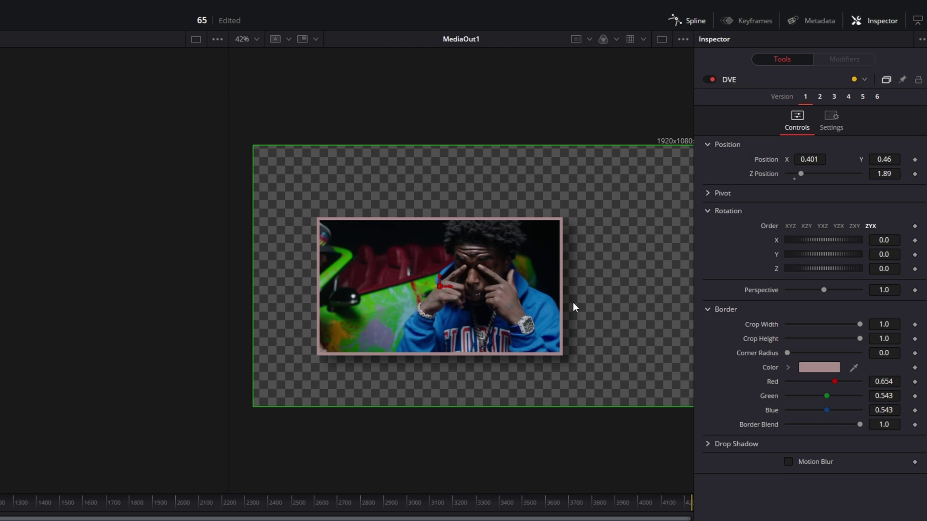
scroll(573, 302, "up", 5)
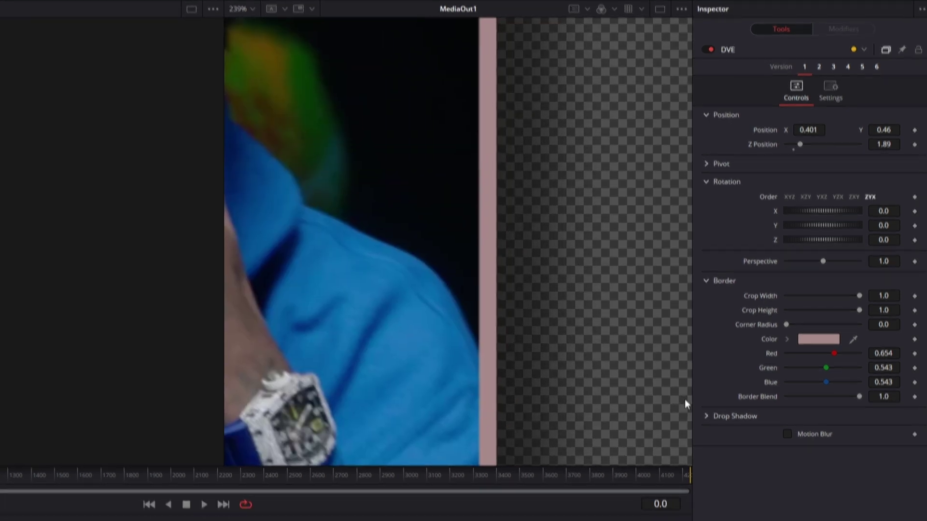
Set the DVE drop shadow's Shadow Strength to 0.913 and Drop Angle to 180, and adjust its Drop Distance and Blur
left_click(708, 444)
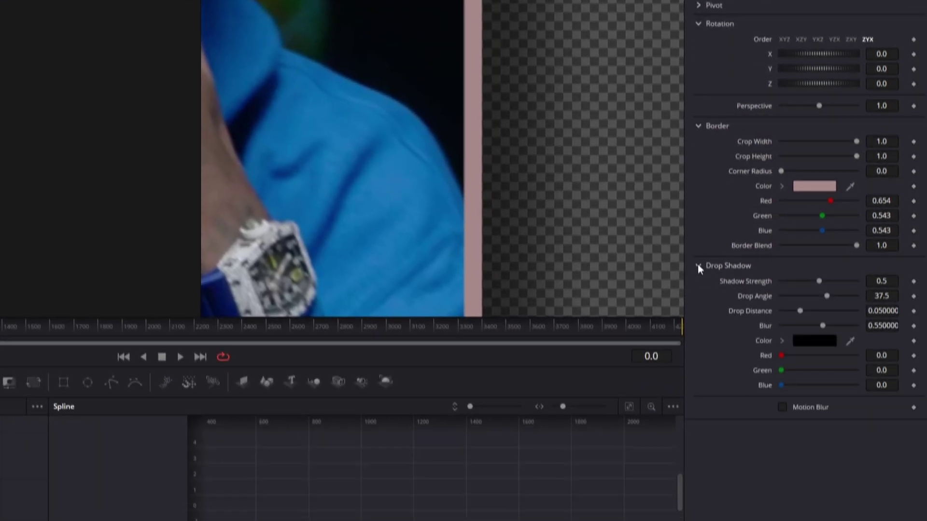
left_click_drag(818, 268, 856, 283)
key("ctrl+f")
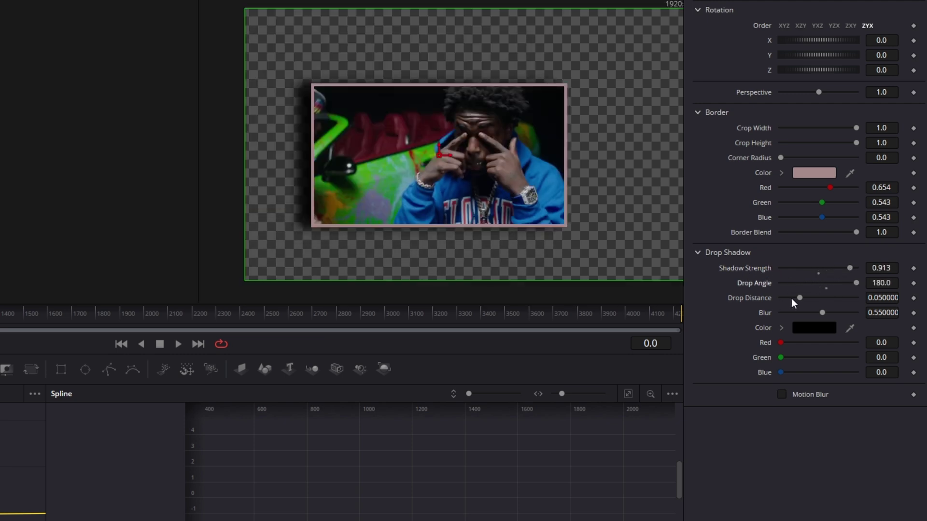
left_click_drag(795, 298, 829, 311)
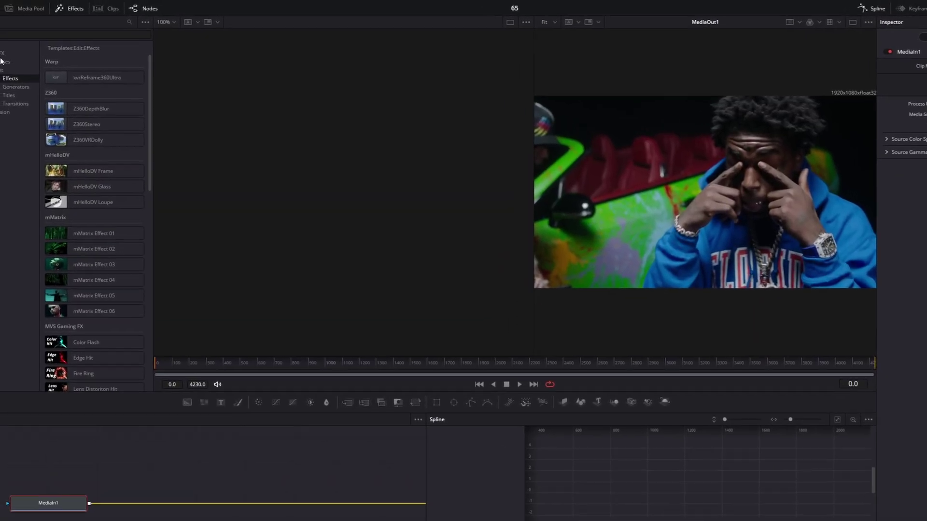
Find the Highlight Stretch effect by searching for "highlight" and insert it between MediaIn1 and MediaOut1
left_click(1, 34)
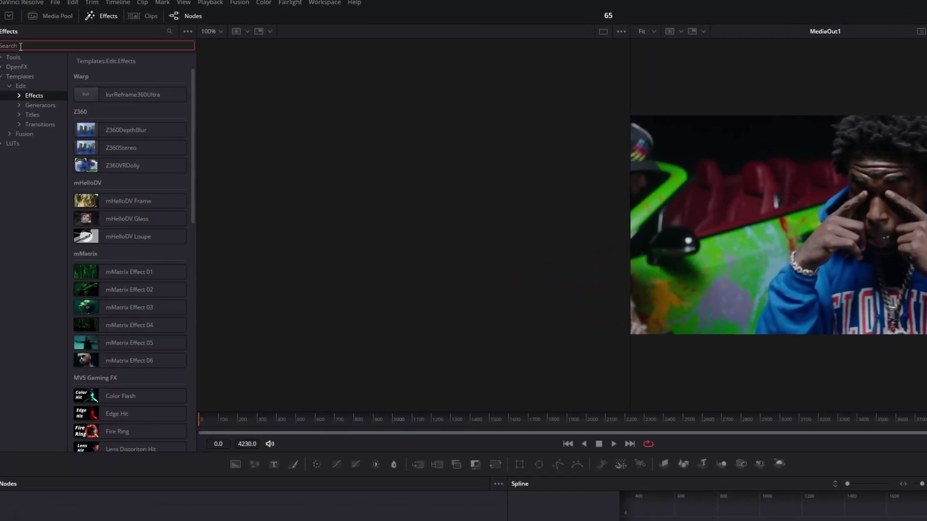
type("highlig")
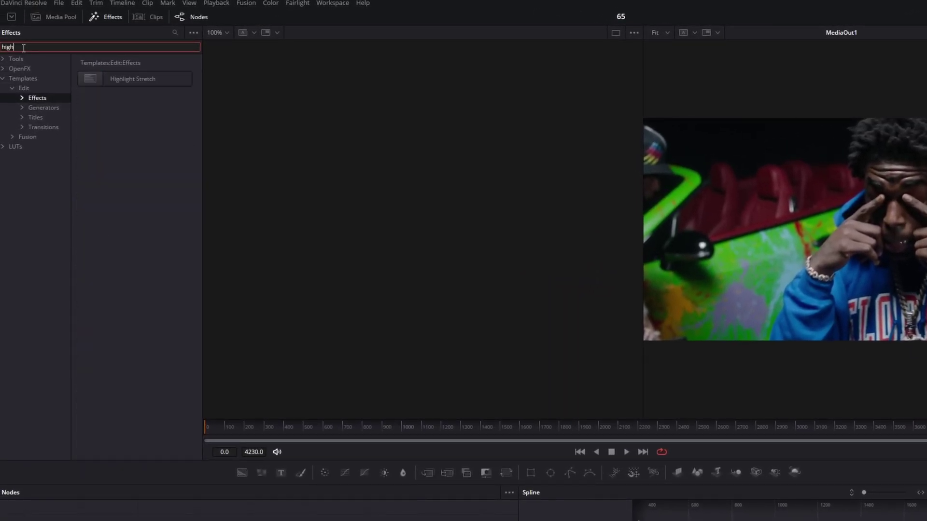
type("ht")
left_click_drag(137, 79, 295, 436)
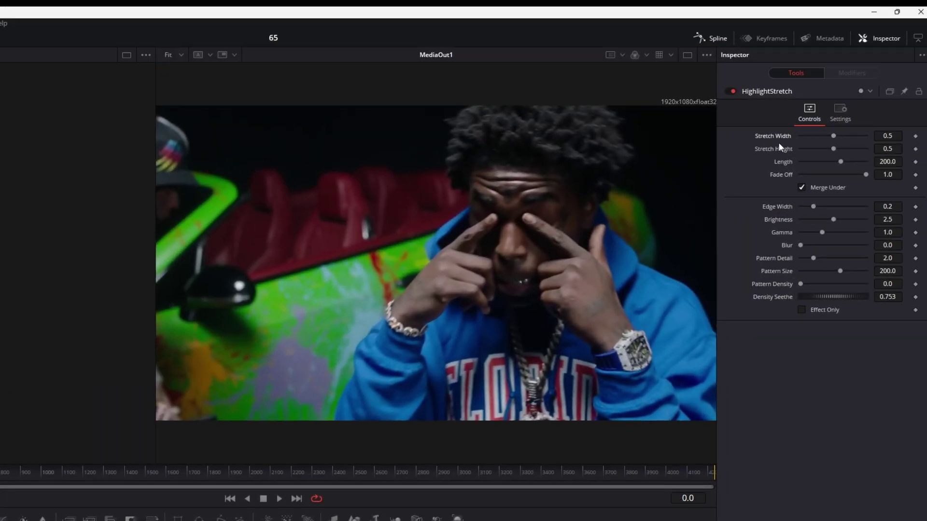
Set HighlightStretch's Stretch Width to 0.49981, Stretch Height to 0.49984, Length to 71.7 and Fade Off to 0.953, and lower the Pattern Size
left_click_drag(831, 136, 836, 146)
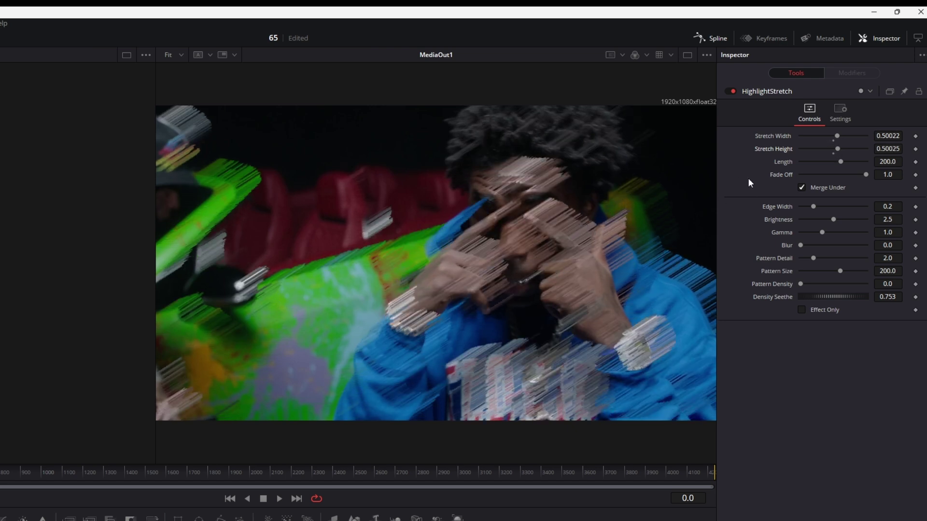
mouse_move(837, 136)
left_mouse_down()
mouse_move(827, 135)
mouse_move(825, 162)
mouse_move(813, 163)
mouse_move(862, 171)
left_mouse_up()
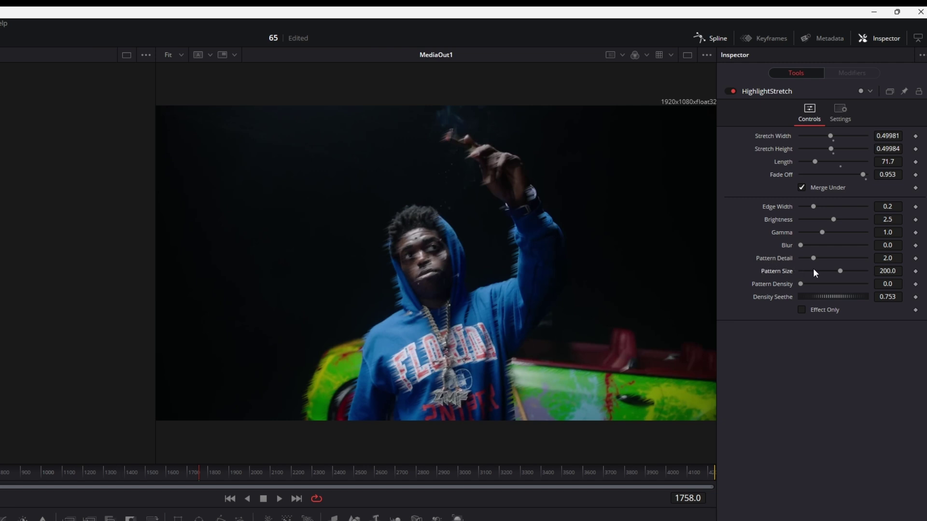
left_click_drag(840, 272, 802, 279)
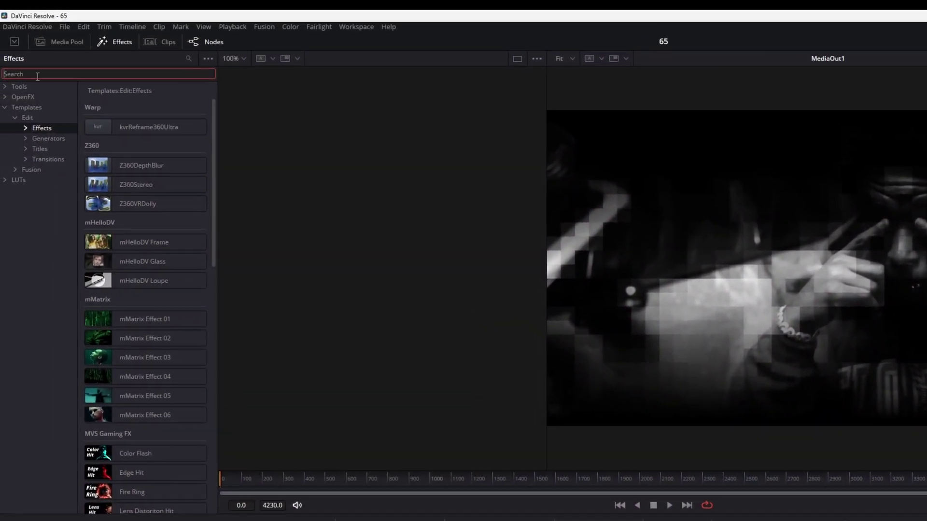
Find the Night Vision effect by searching for "night" and insert it between MediaIn1 and MediaOut1
type("night")
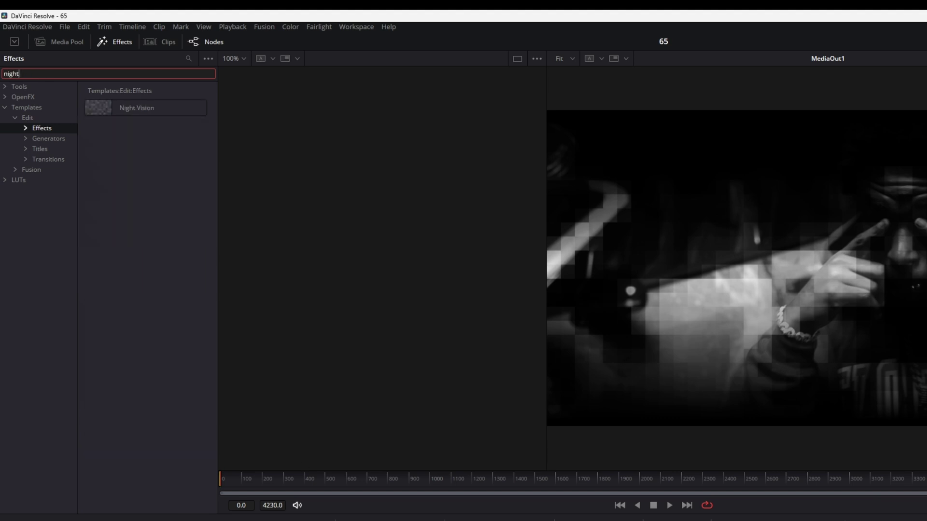
left_click(115, 108)
left_click_drag(114, 110, 280, 402)
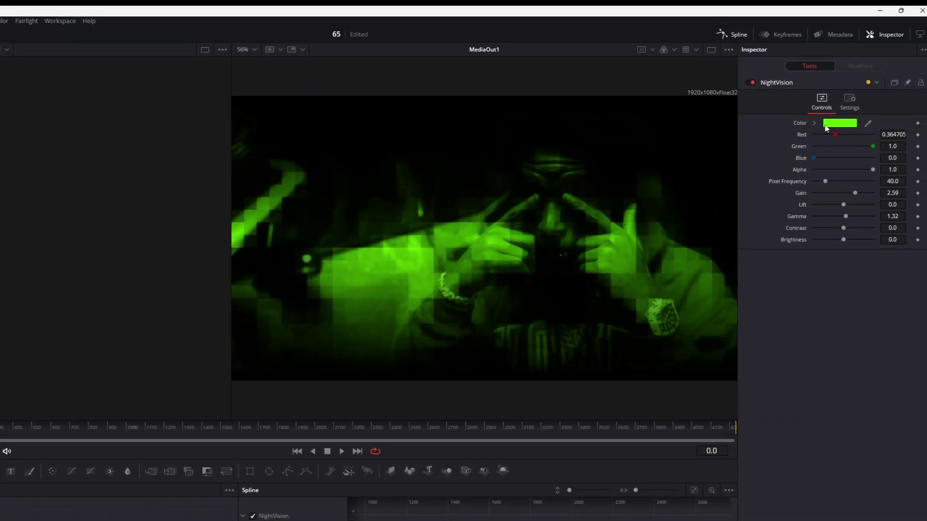
Change the NightVision color to a purple with red 193, green 47 and blue 255
left_click(827, 124)
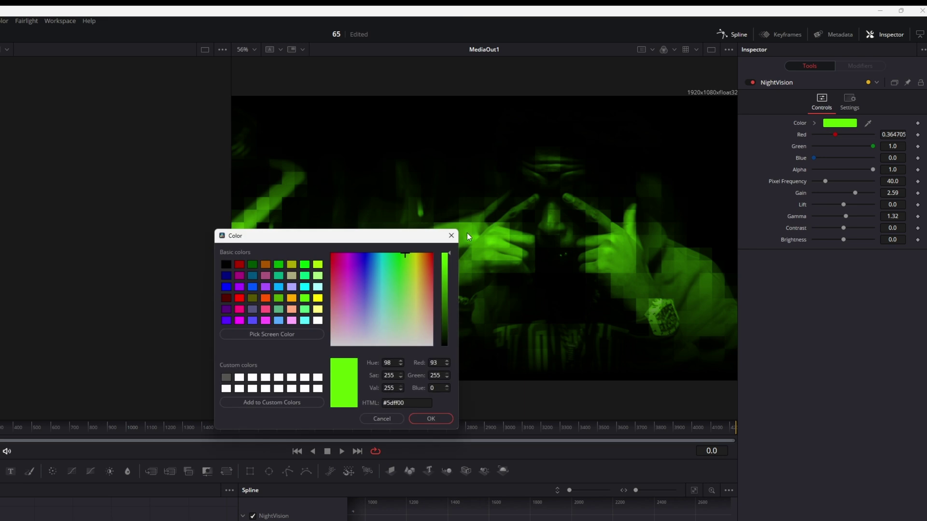
left_click_drag(419, 256, 360, 271)
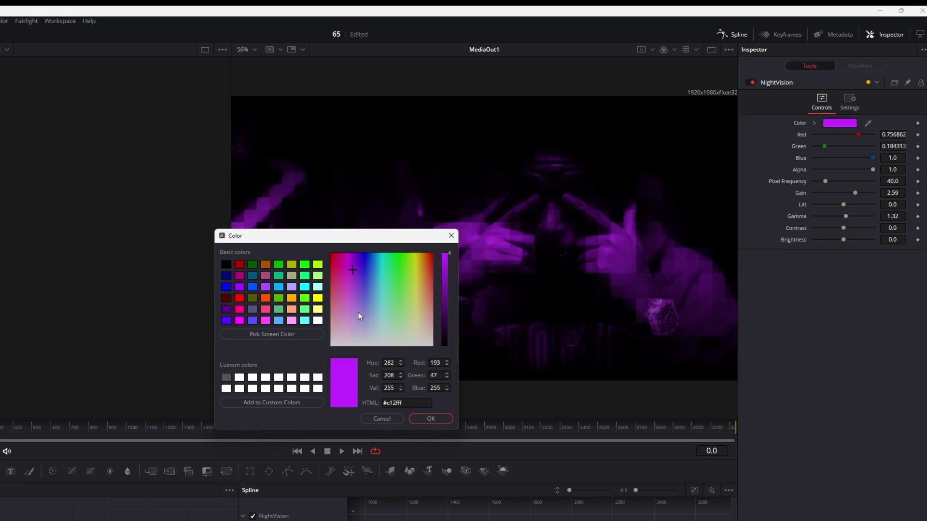
left_click(418, 420)
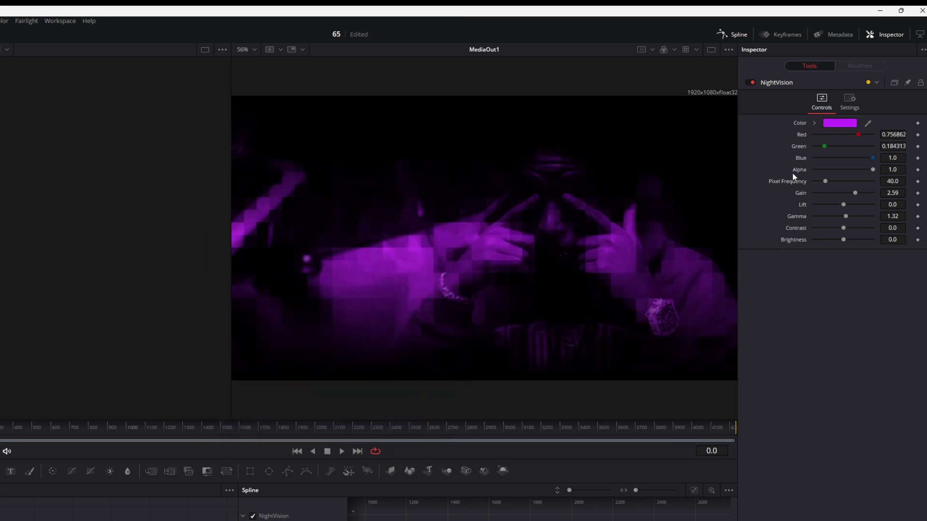
Set NightVision's Pixel Frequency to 116.6, Gain to 4.05, Gamma to 0.63 and Brightness to 0.59, and preview the effect further along the clip
left_click_drag(824, 181, 866, 193)
left_click_drag(843, 240, 832, 217)
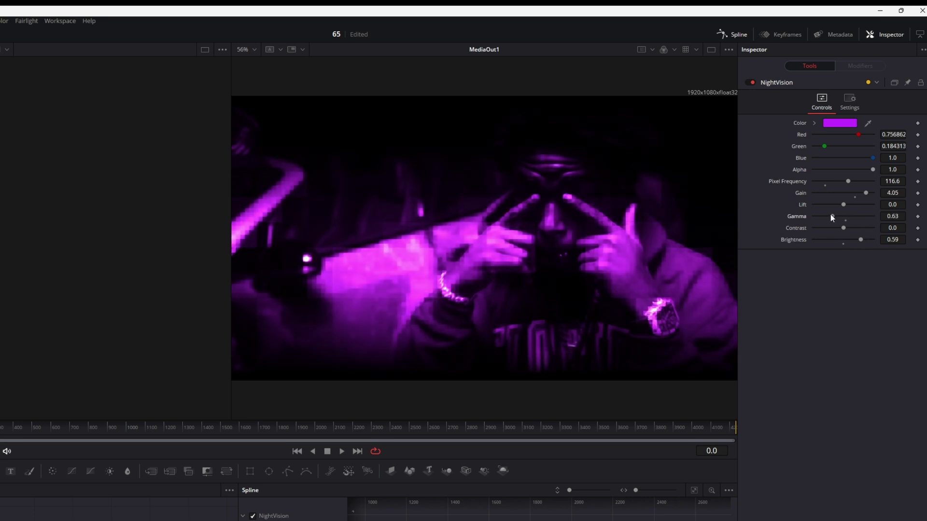
left_click_drag(69, 427, 125, 427)
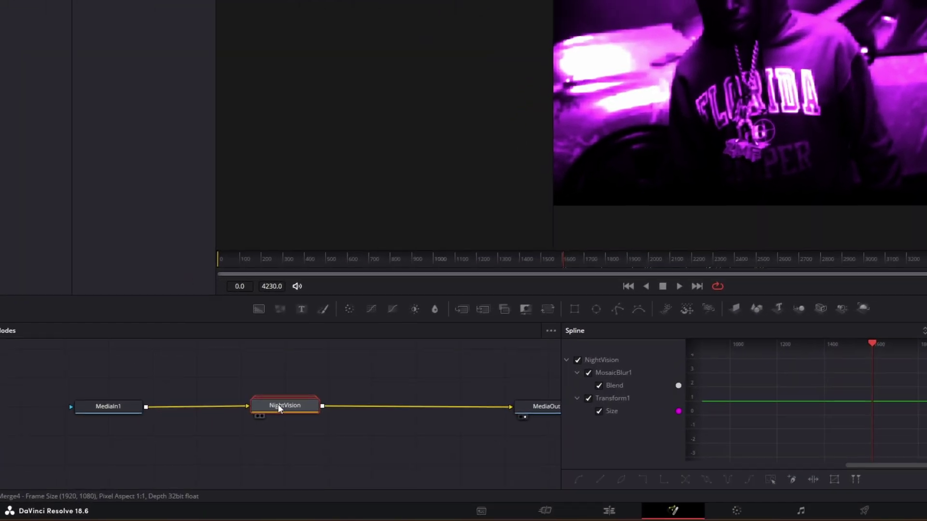
scroll(169, 463, "up", 5)
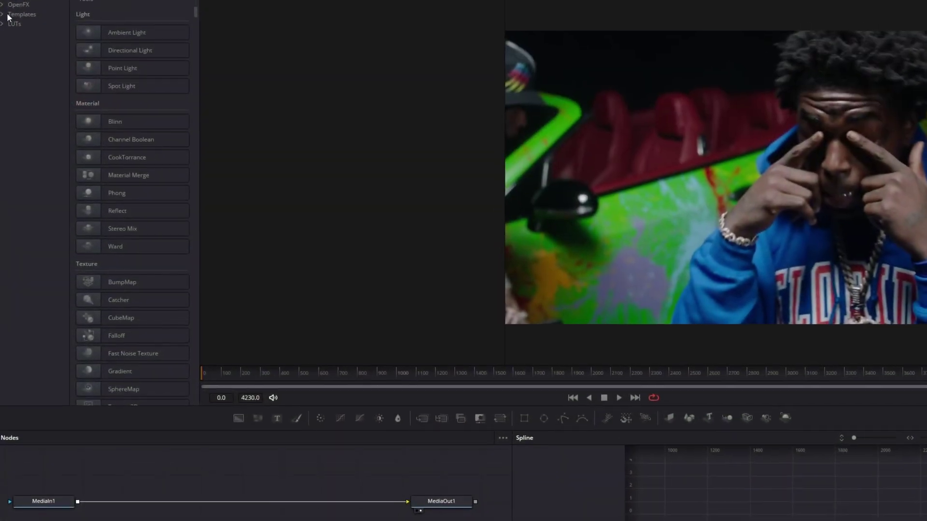
Find Noise Distortion among the Edit template effects by searching for "noise" and insert it between MediaIn1 and MediaOut1
left_click(4, 14)
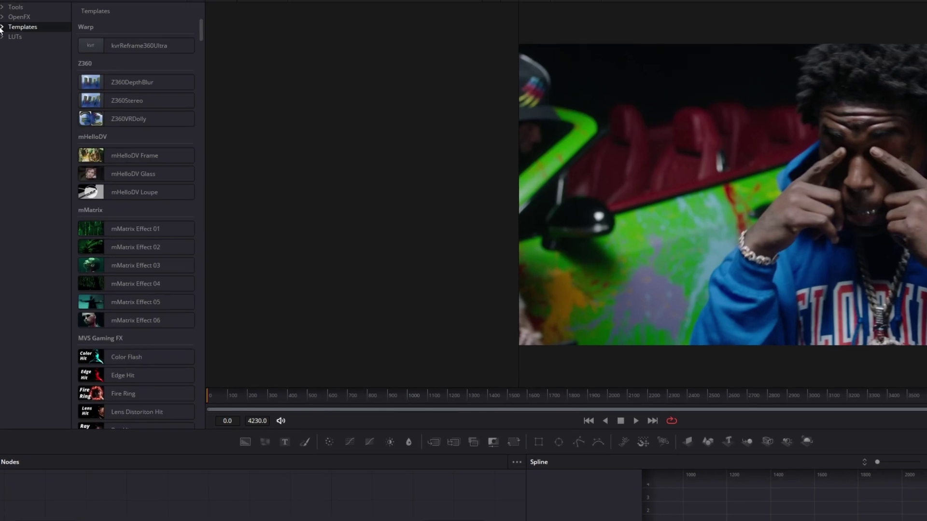
left_click(13, 24)
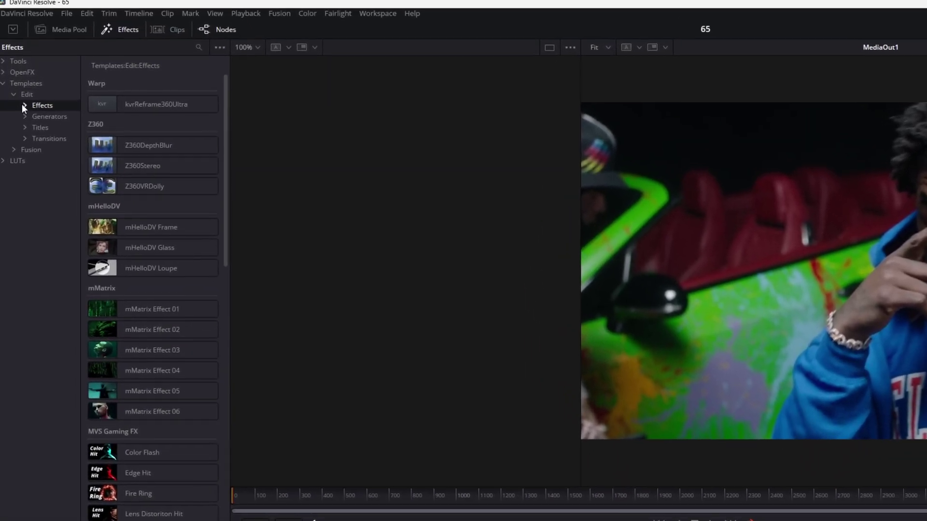
left_click(32, 93)
left_click(202, 61)
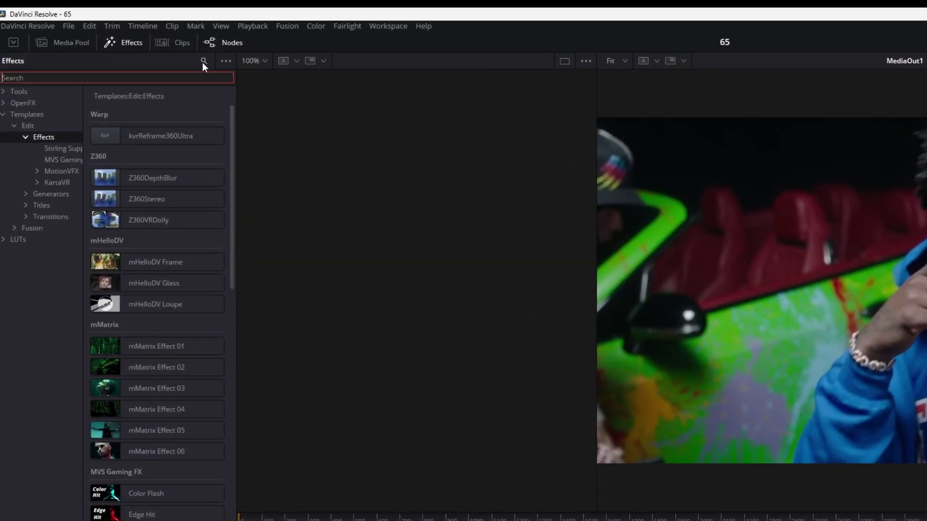
type("noise")
left_click_drag(150, 113, 255, 385)
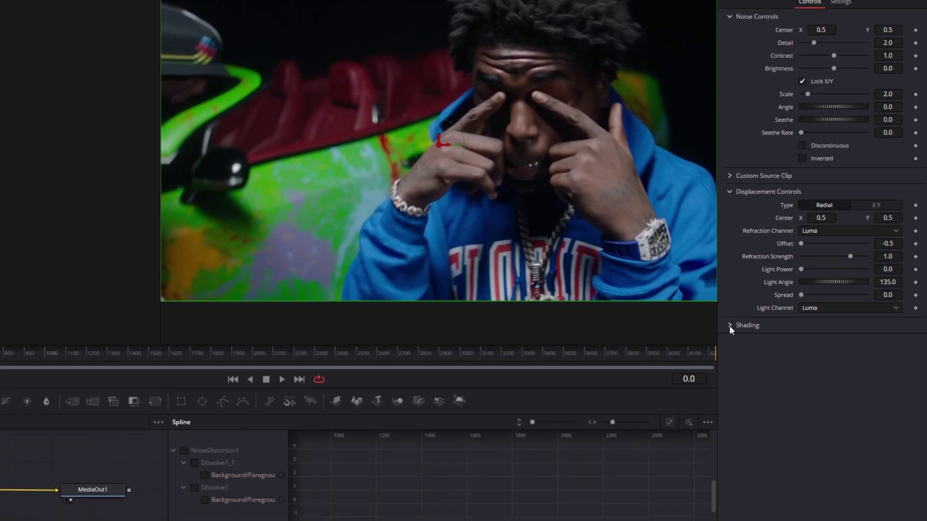
Set NoiseDistortion1's noise Center X to 0.511, Contrast to 1.63 and Brightness to 0.16, with displacement Offset -0.328 and Refraction Strength -0.19
left_click(730, 325)
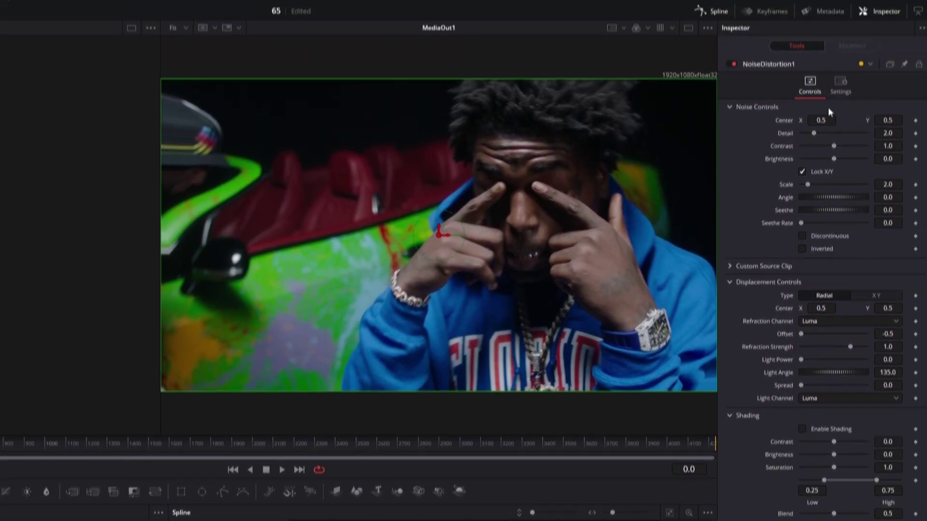
left_click_drag(824, 30, 773, 30)
left_click_drag(773, 147, 840, 185)
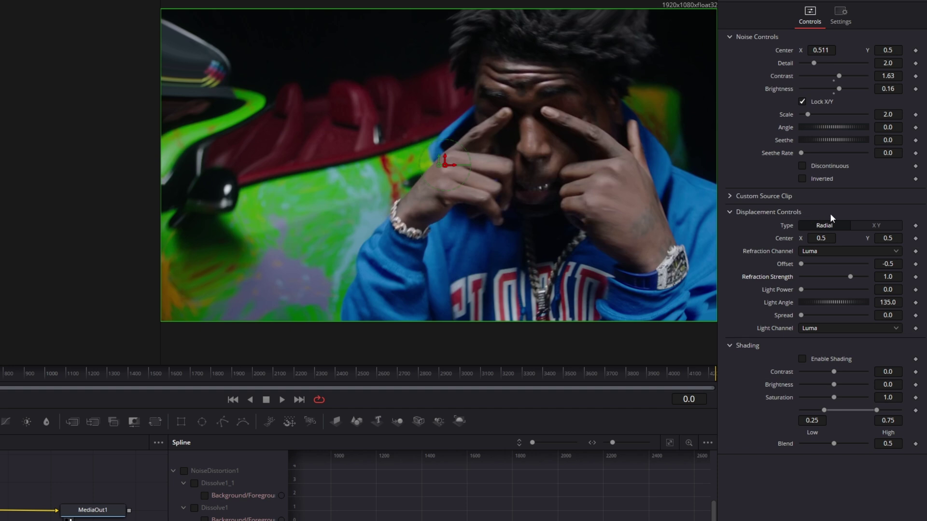
left_click_drag(801, 263, 844, 276)
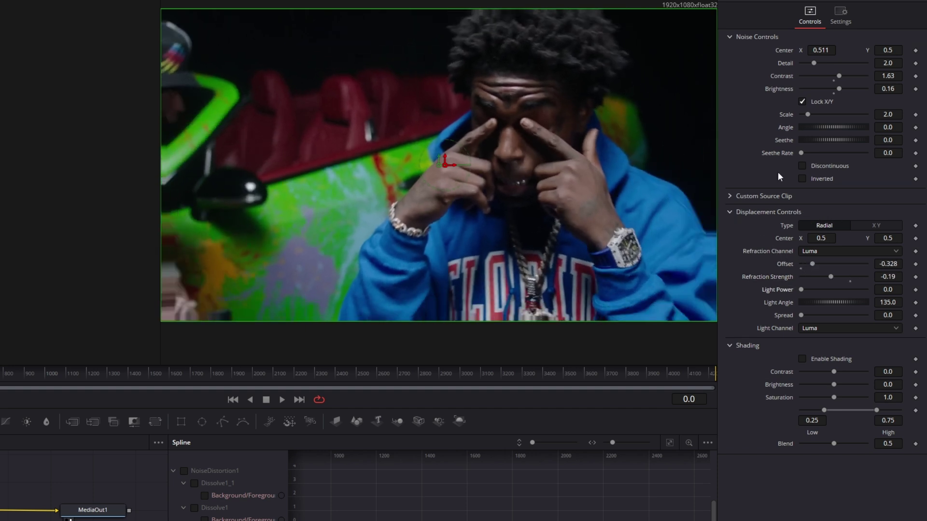
Try different displacement Light Power and Light Angle amounts on NoiseDistortion1 and reset both to their defaults
left_click_drag(800, 290, 867, 289)
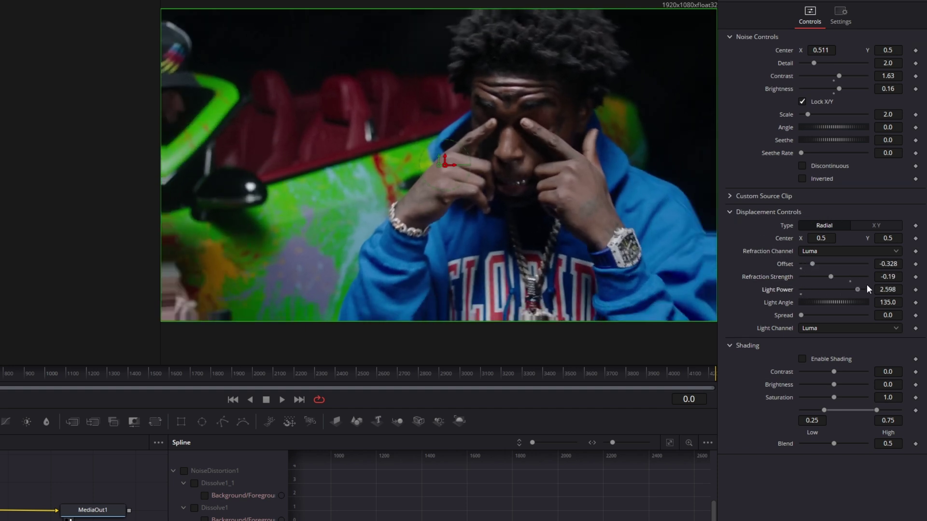
left_click_drag(806, 302, 773, 306)
left_click(801, 294)
double_click(833, 303)
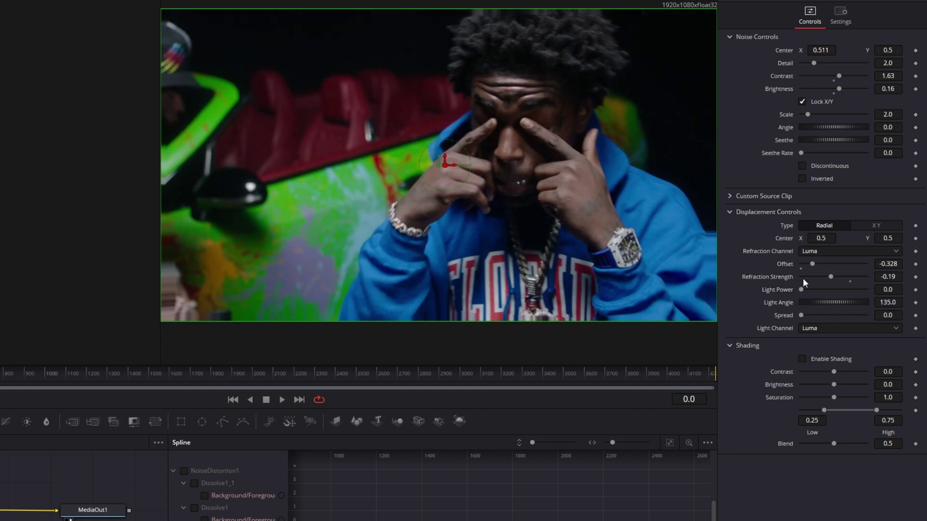